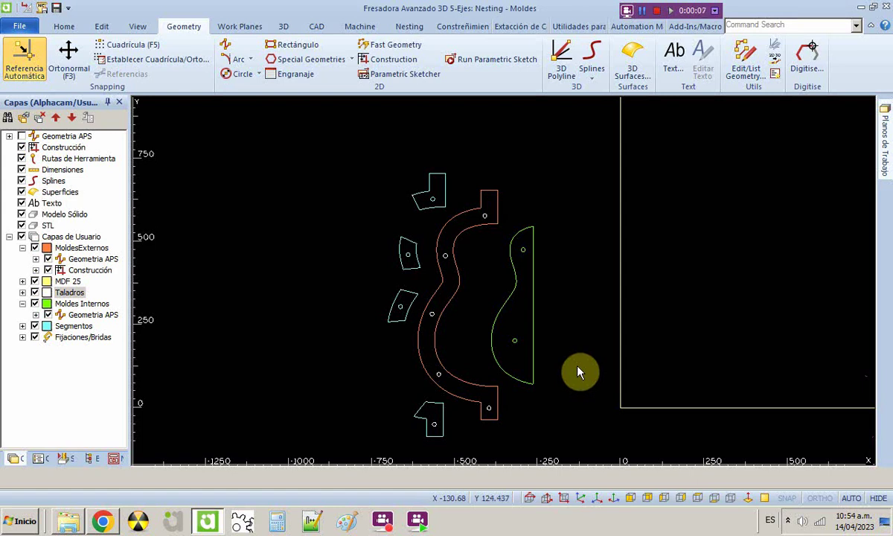
# - Switch between the Nesting and layers panels and deselect the layer in the tree
pyautogui.click(114, 458)
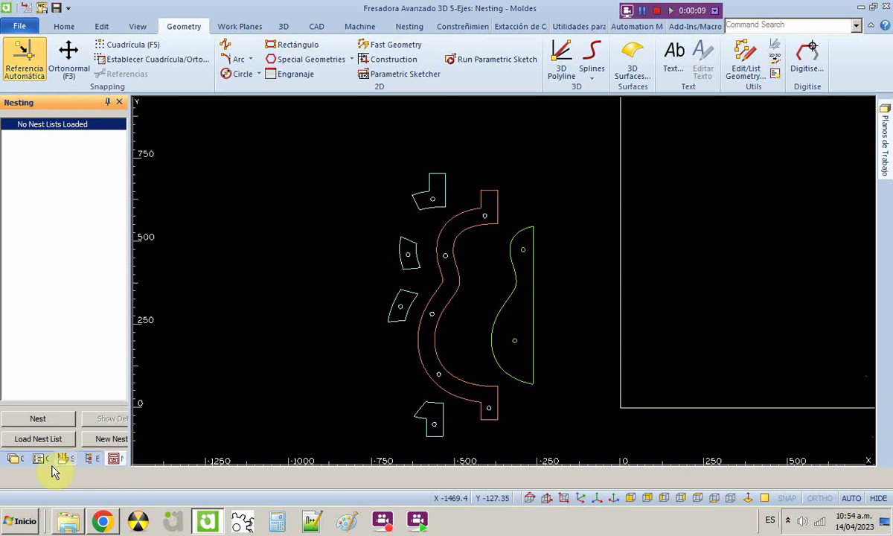
pyautogui.click(14, 457)
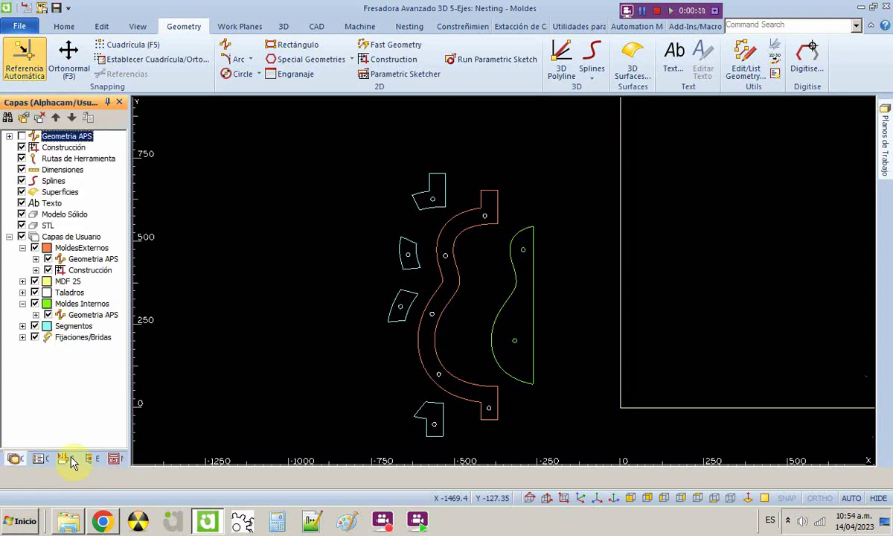
pyautogui.click(372, 350)
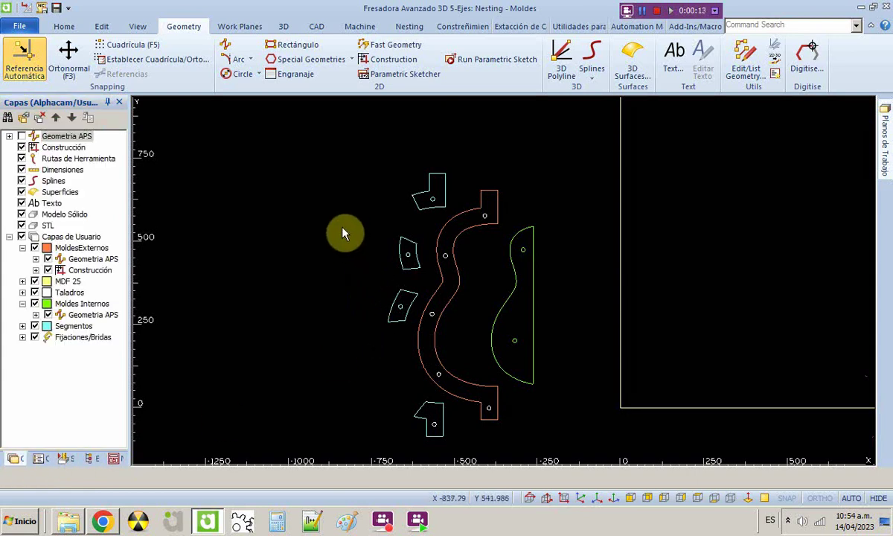
pyautogui.scroll(-1, 335, 219)
pyautogui.scroll(-1, 342, 283)
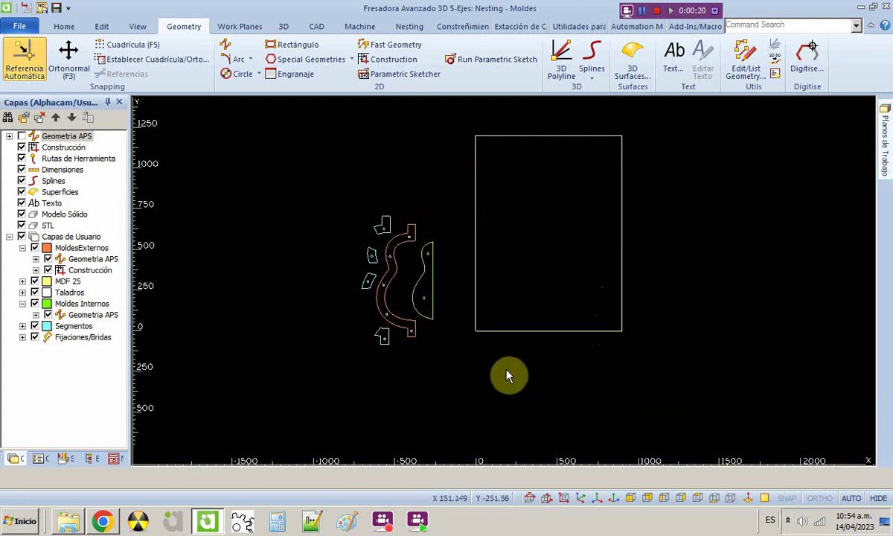
pyautogui.scroll(1, 372, 278)
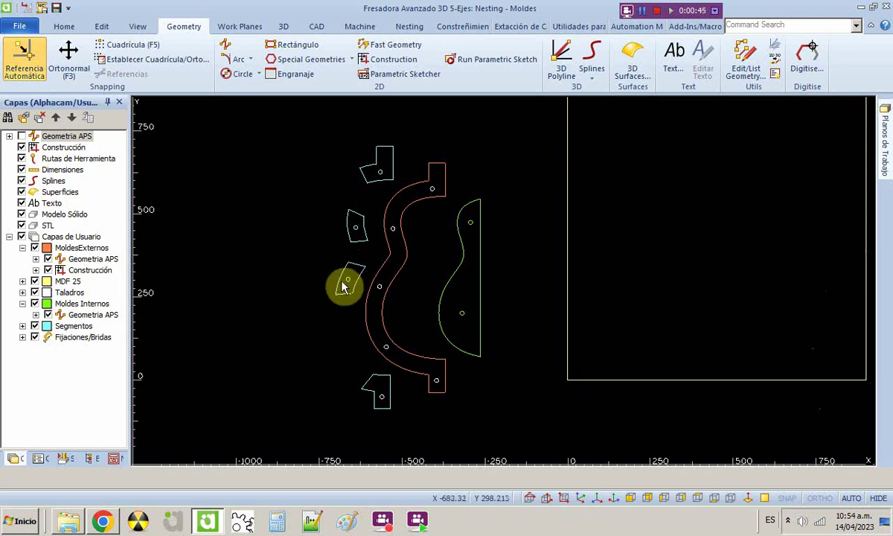
pyautogui.scroll(-1, 344, 288)
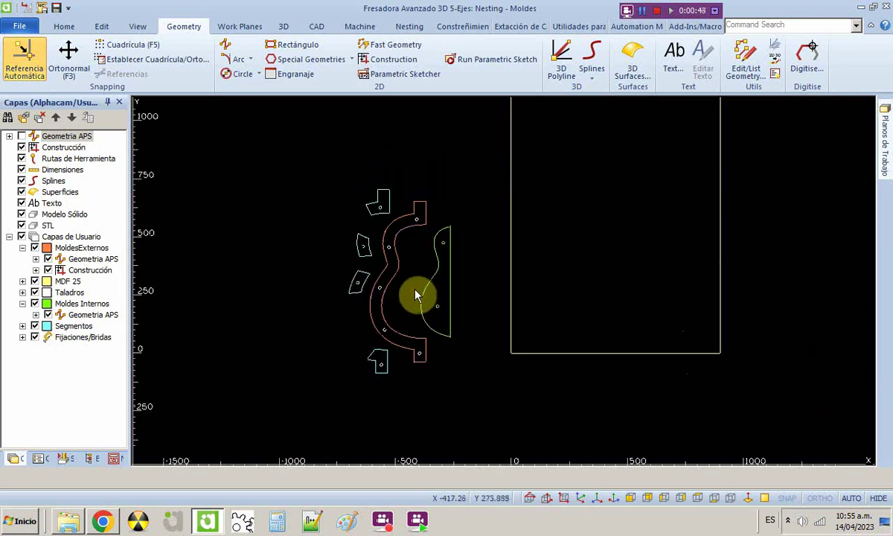
# - Keep the Nesting page shown via View > Project Manager Pages and start a new nest
pyautogui.click(115, 460)
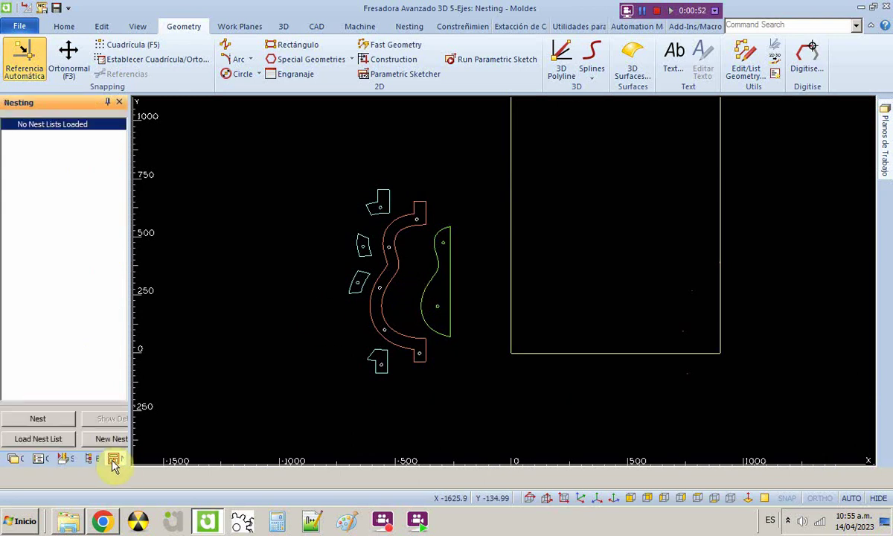
pyautogui.click(136, 28)
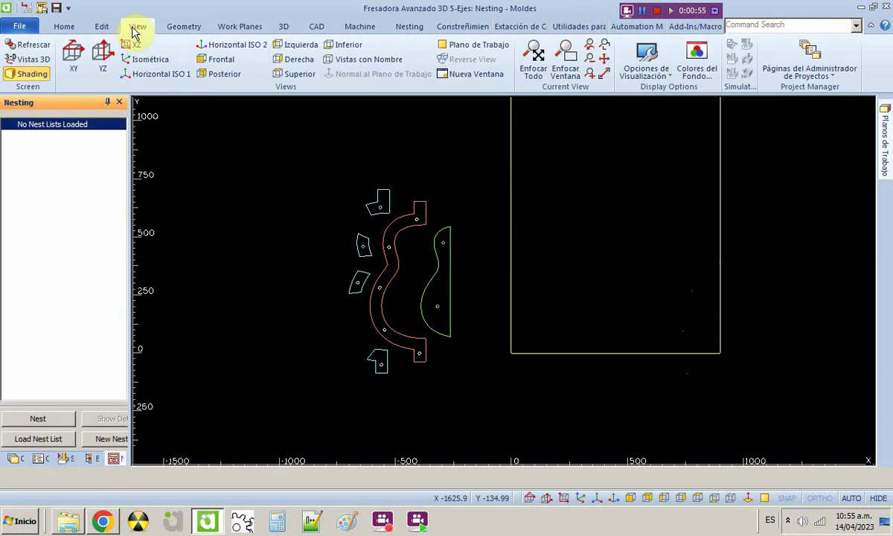
pyautogui.click(810, 75)
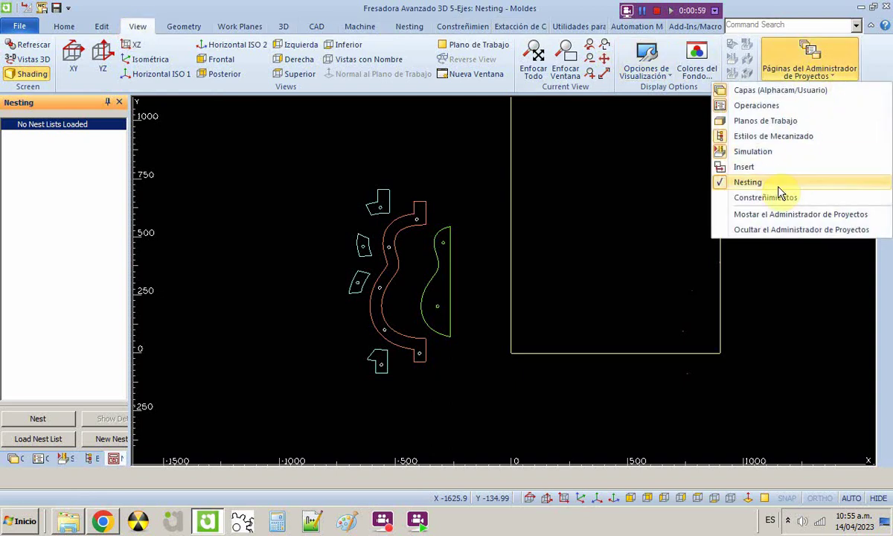
pyautogui.click(274, 181)
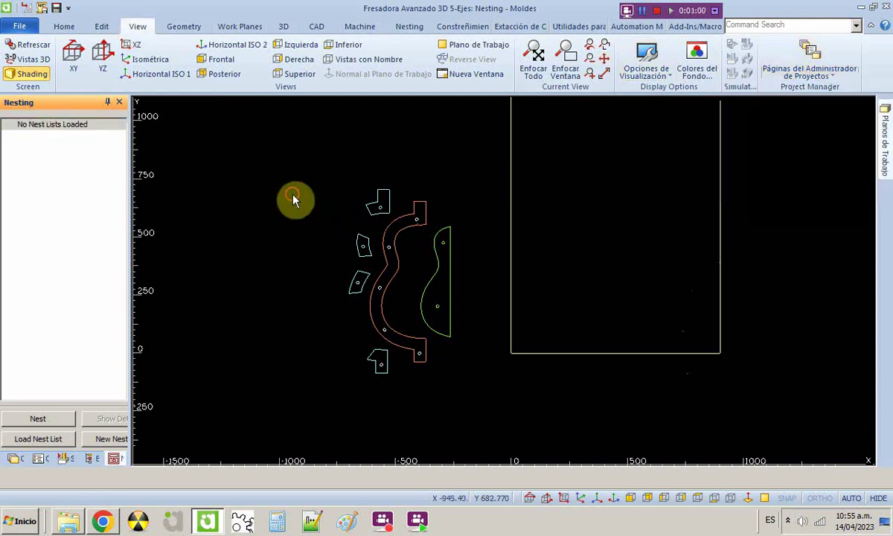
pyautogui.click(44, 422)
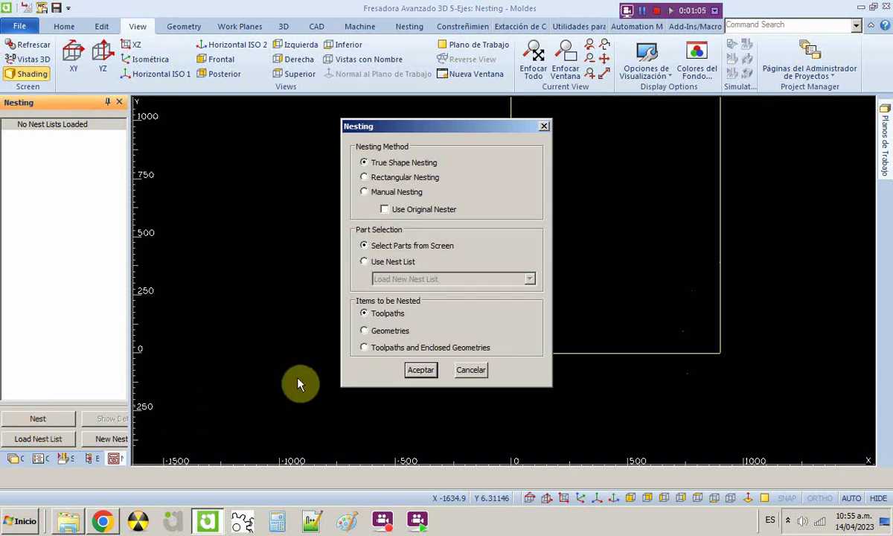
# - Set Items to be Nested to Geometries and confirm, creating Screen Nest List 1
pyautogui.click(364, 331)
pyautogui.click(422, 372)
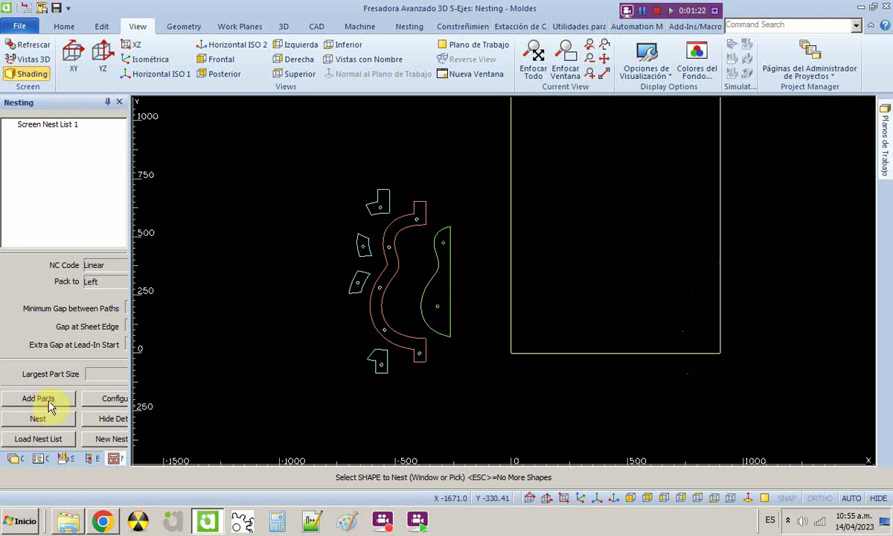
# - Window-select the small top part and name it Parte1
pyautogui.click(355, 168)
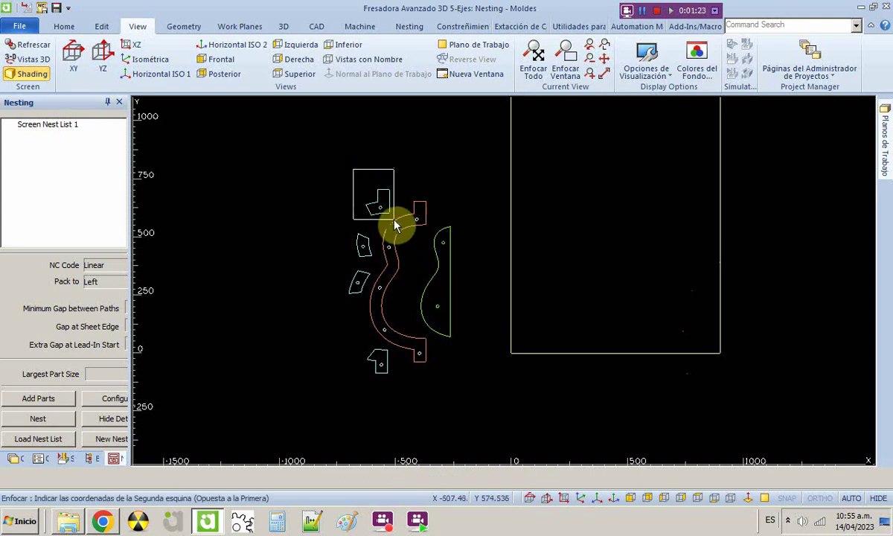
pyautogui.click(395, 214)
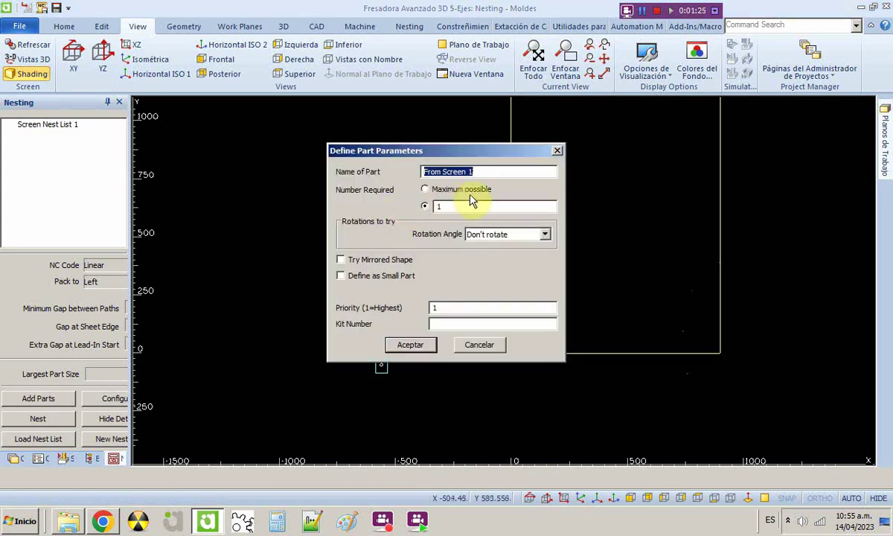
pyautogui.write('Parte1')
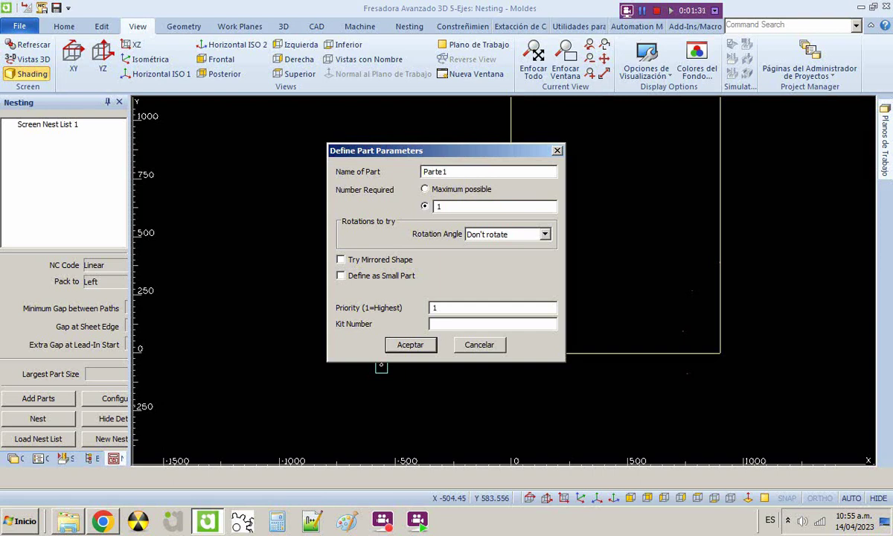
pyautogui.moveTo(446, 153); pyautogui.dragTo(223, 147)
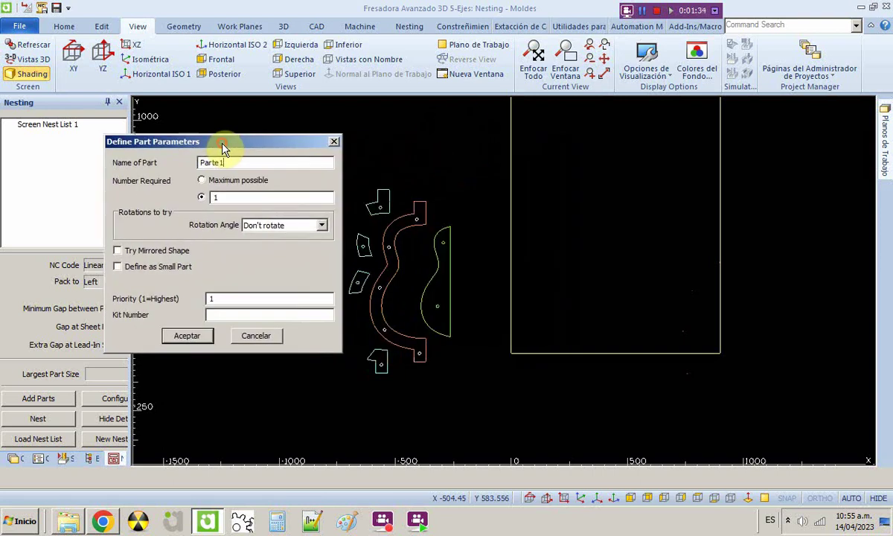
# - Give Parte1 a required quantity of 4, Any Angle rotation and Try Mirrored Shape, then accept
pyautogui.click(214, 185)
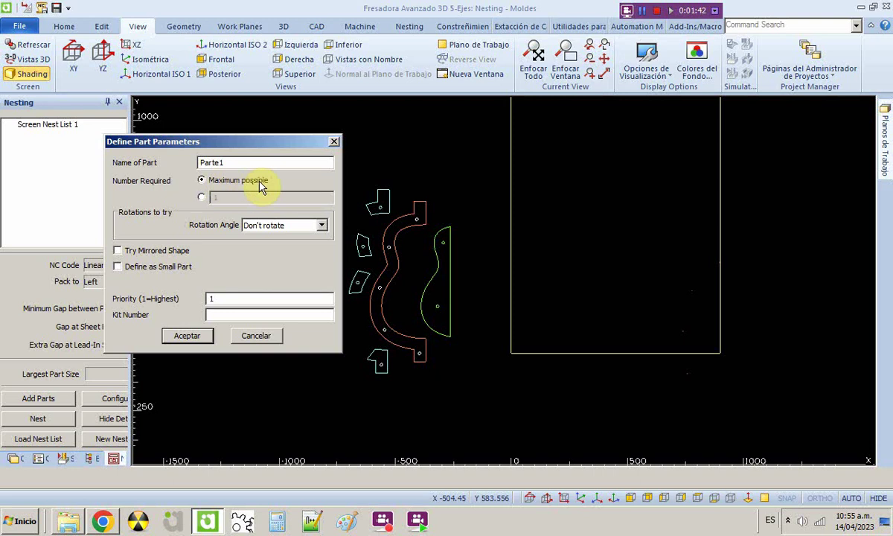
pyautogui.click(201, 197)
pyautogui.moveTo(228, 198); pyautogui.dragTo(183, 200)
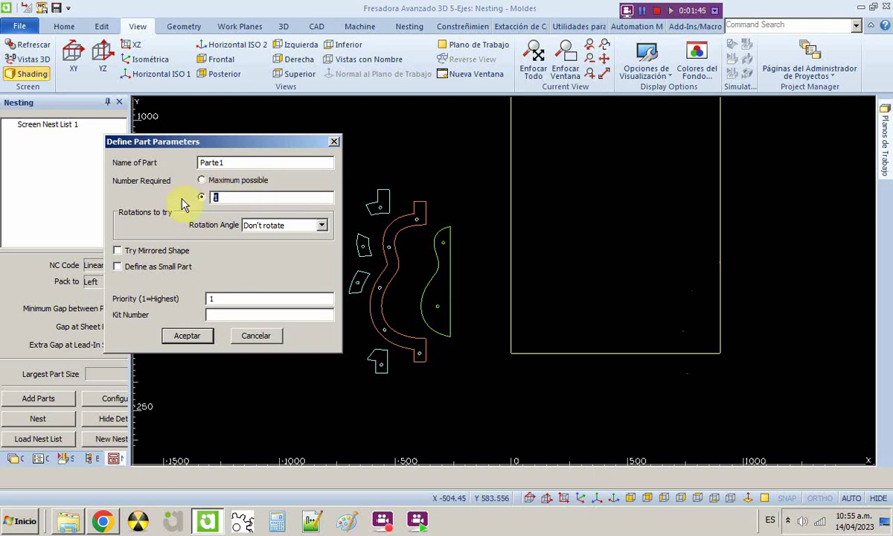
pyautogui.write('4')
pyautogui.click(323, 227)
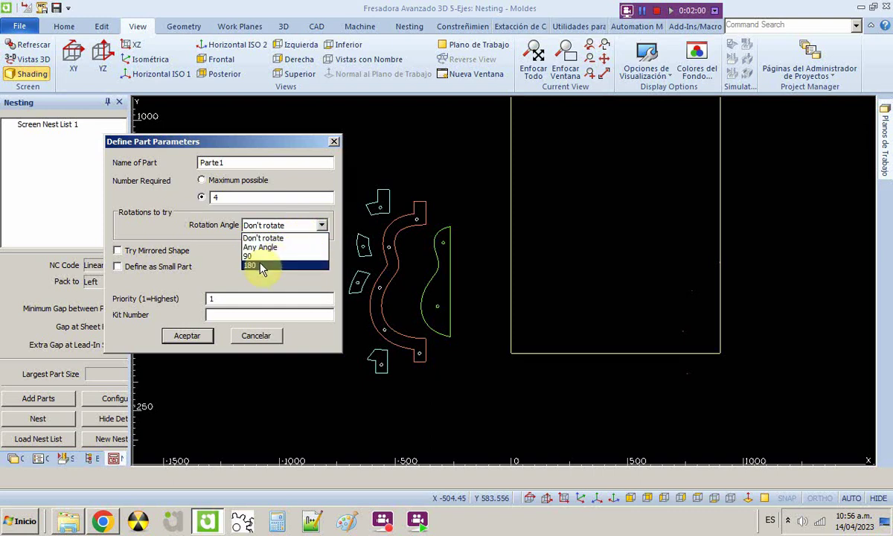
pyautogui.click(268, 248)
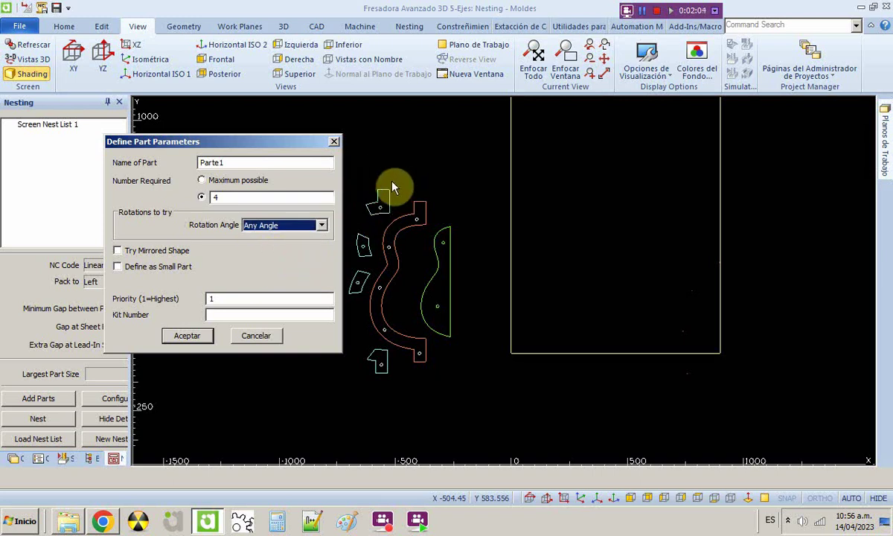
pyautogui.click(168, 250)
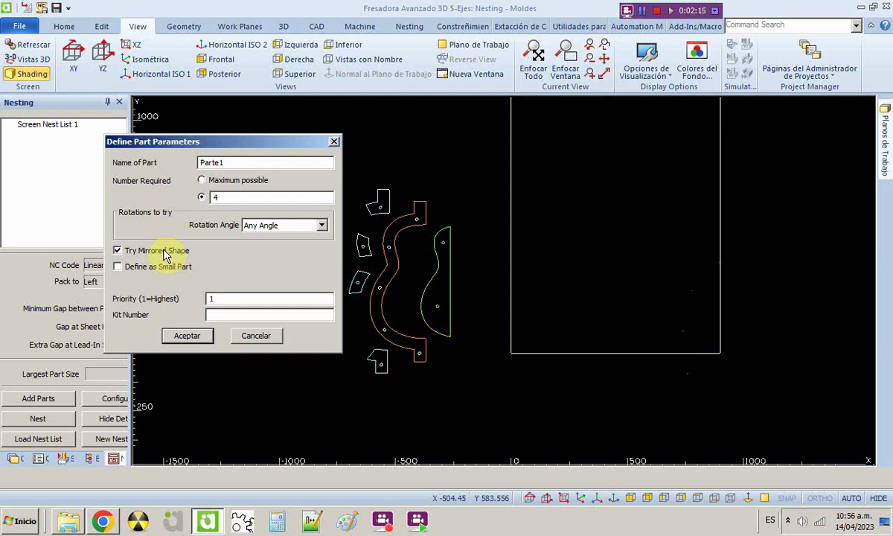
pyautogui.click(187, 339)
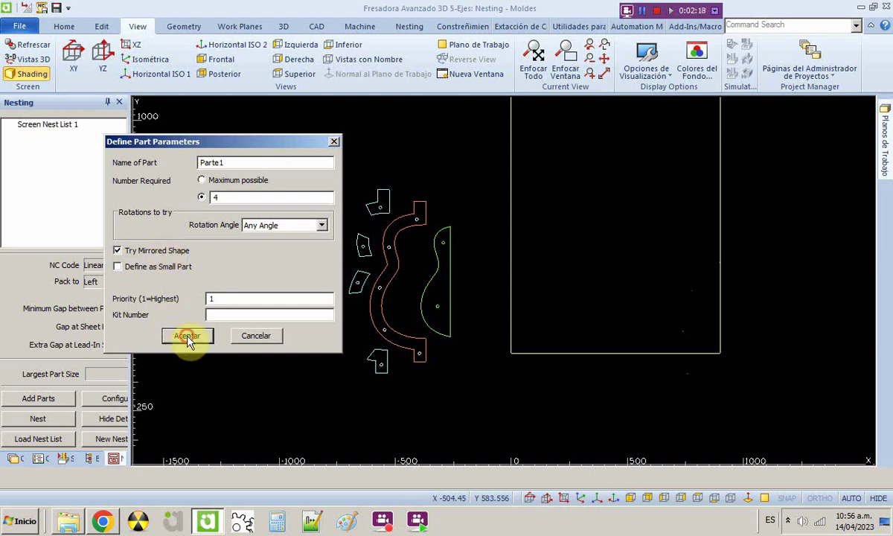
# - Window-select the next part, enter 4, and add it as From Screen 2
pyautogui.click(345, 222)
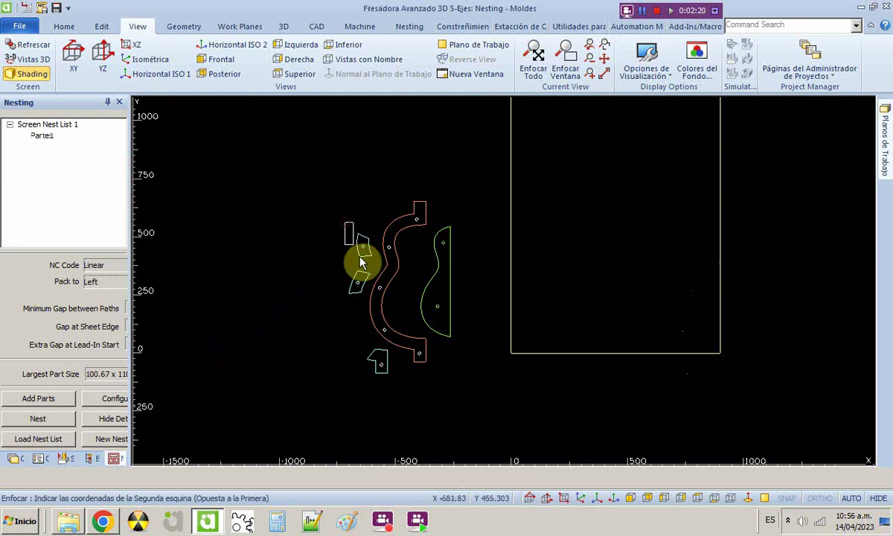
pyautogui.click(363, 263)
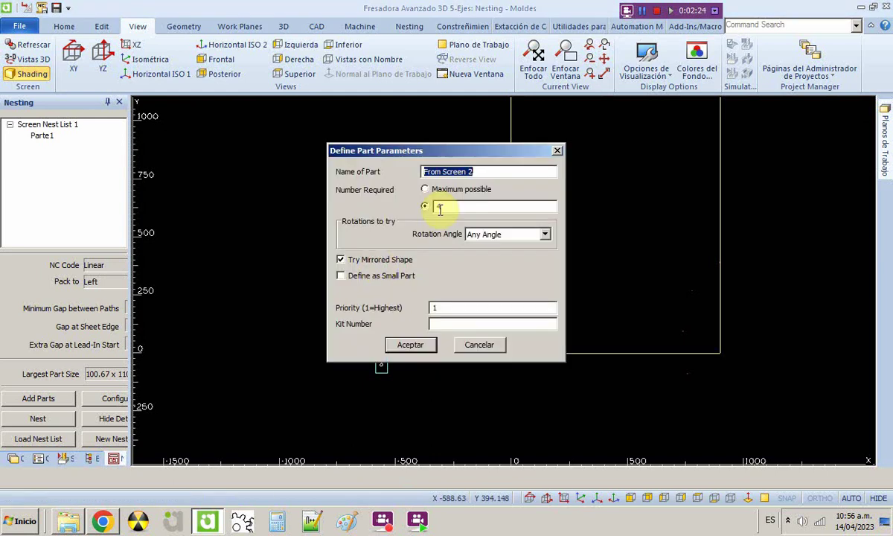
pyautogui.write('4')
pyautogui.click(408, 345)
# - Add the two small parts as From Screen 3 and From Screen 4
pyautogui.click(329, 248)
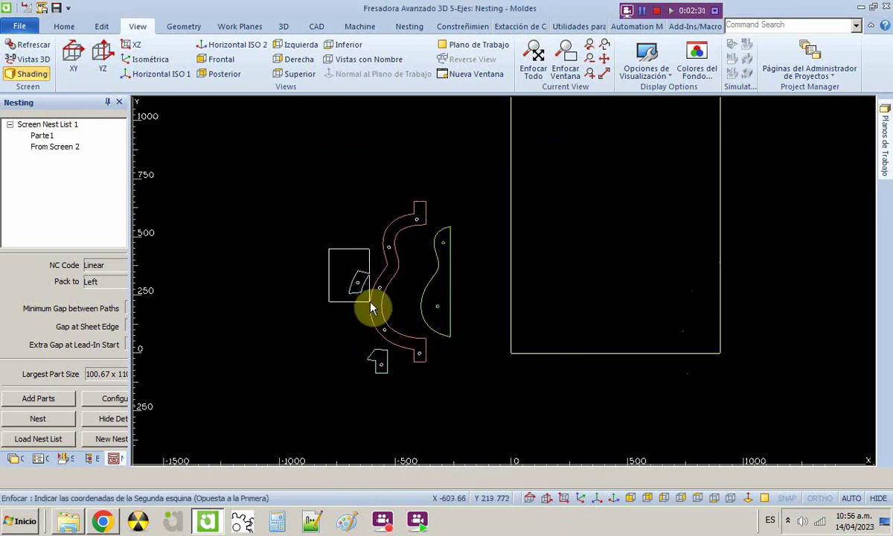
pyautogui.click(372, 299)
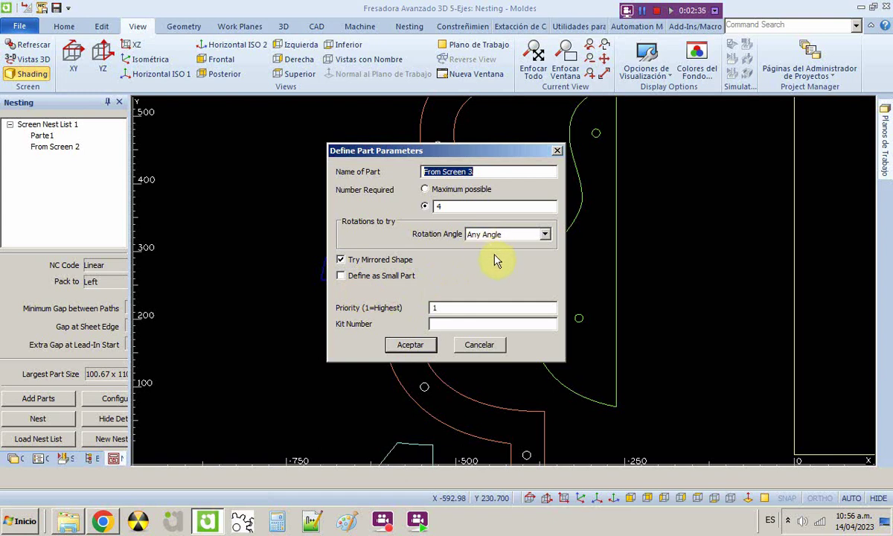
pyautogui.click(415, 346)
pyautogui.scroll(-2, 335, 241)
pyautogui.scroll(2, 399, 369)
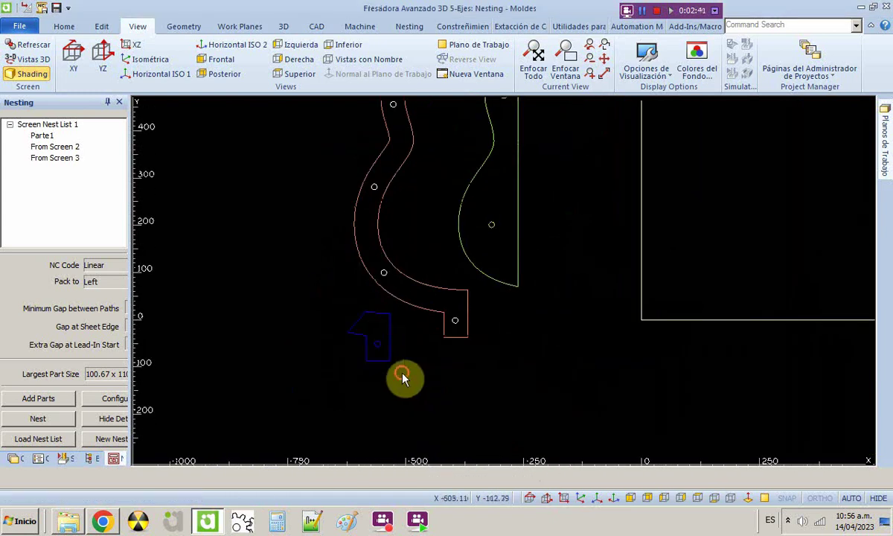
pyautogui.click(402, 376)
pyautogui.click(401, 345)
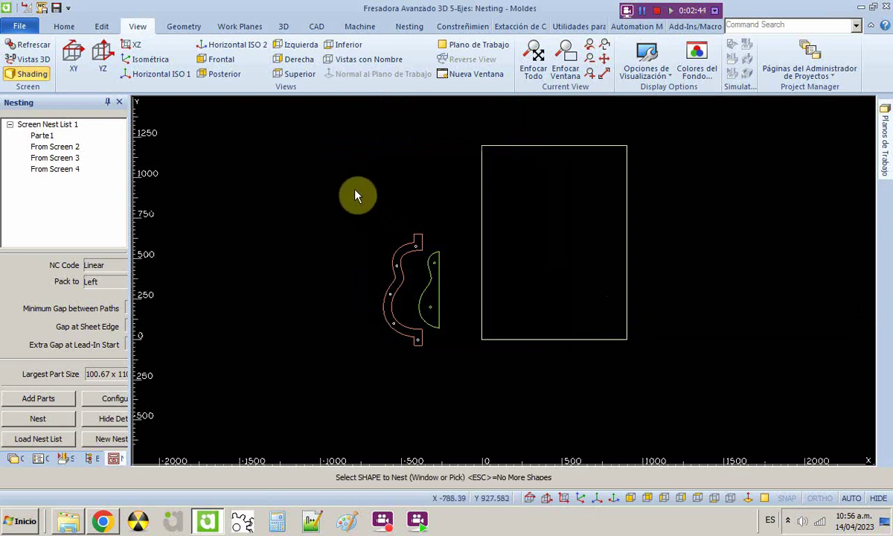
pyautogui.scroll(3, 402, 242)
# - Add the left guitar piece as From Screen 5
pyautogui.click(396, 241)
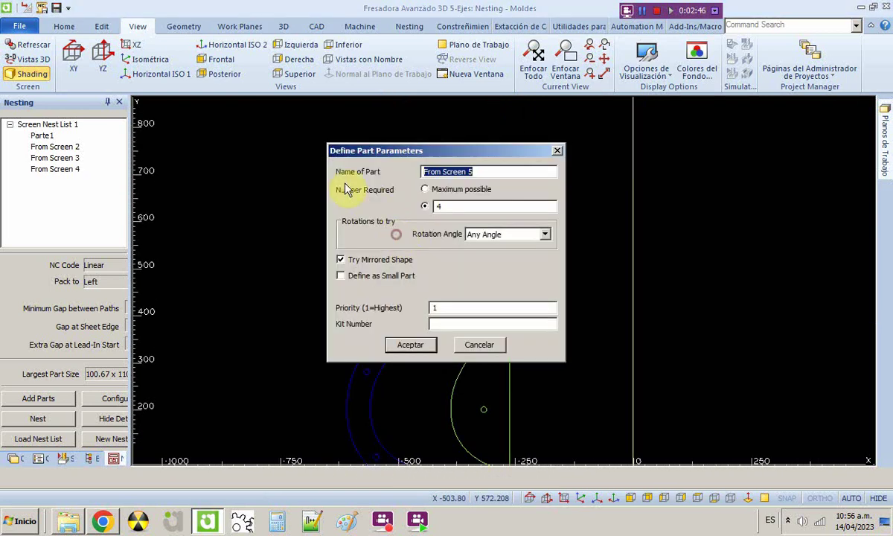
pyautogui.click(476, 344)
pyautogui.scroll(-2, 271, 153)
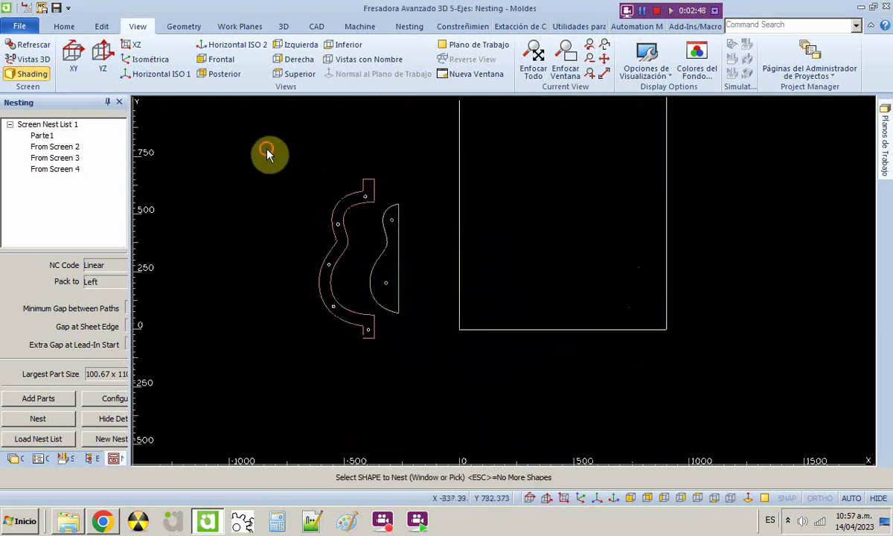
pyautogui.click(268, 152)
pyautogui.click(379, 369)
pyautogui.scroll(3, 374, 259)
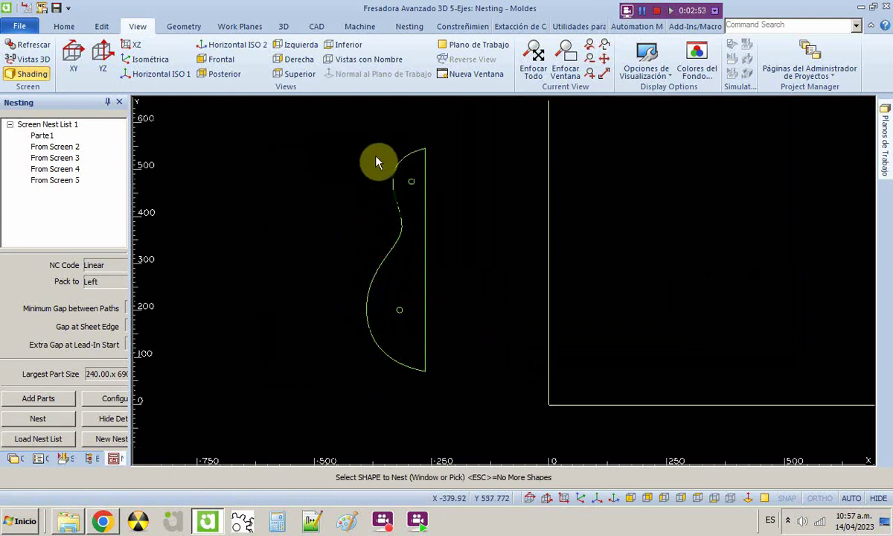
# - Add the remaining guitar piece as From Screen 6 with 8 required
pyautogui.click(344, 136)
pyautogui.click(470, 406)
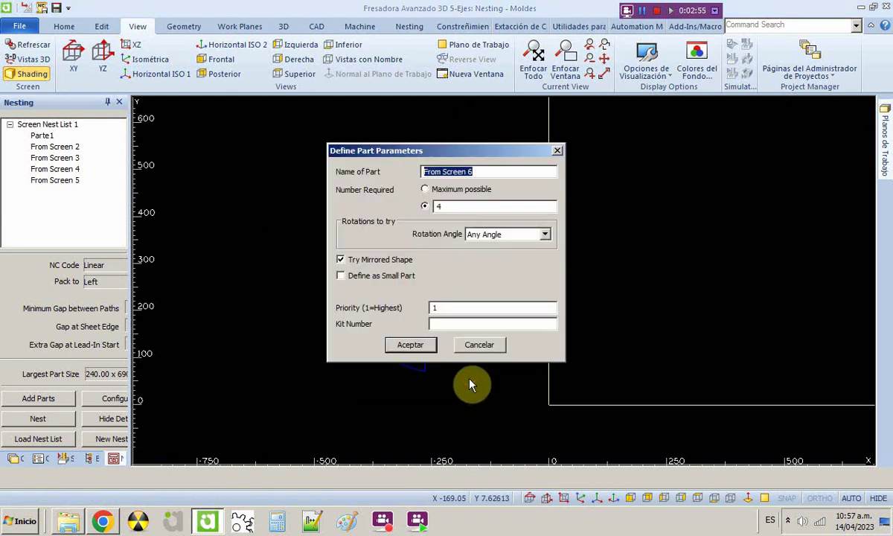
pyautogui.doubleClick(449, 206)
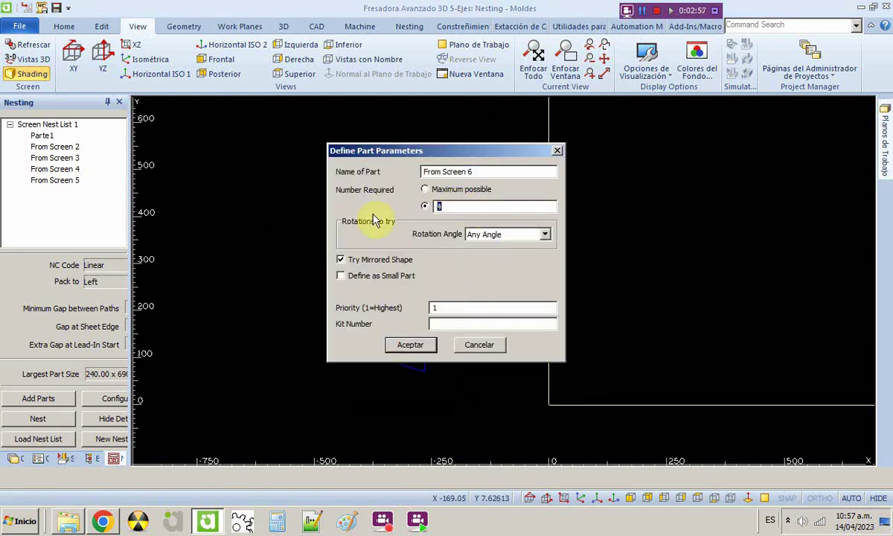
pyautogui.write('8')
pyautogui.click(402, 348)
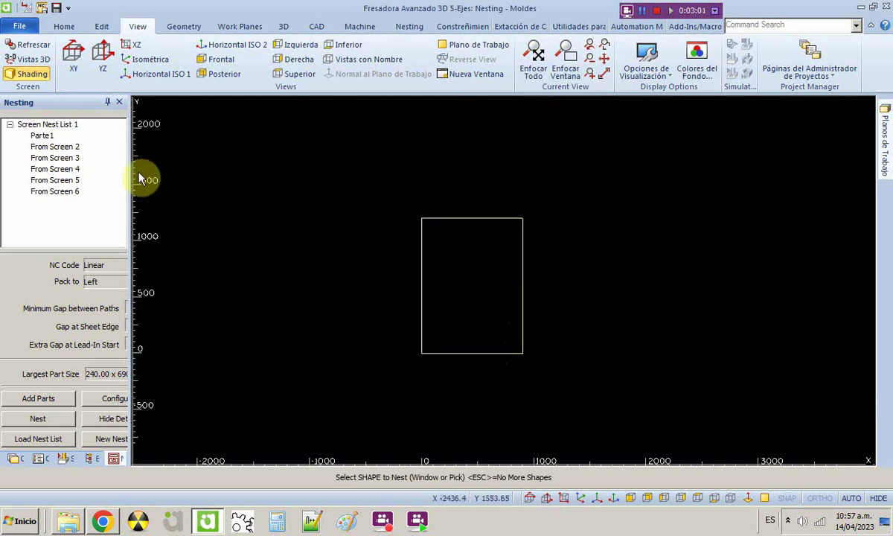
# - Widen the Nesting panel and review the details of Parte1 through From Screen 6
pyautogui.click(36, 137)
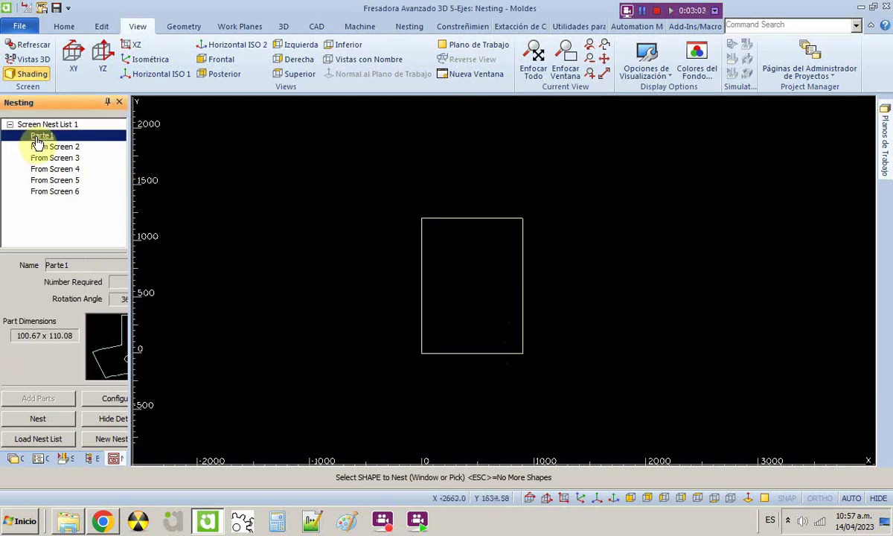
pyautogui.moveTo(130, 202); pyautogui.dragTo(203, 207)
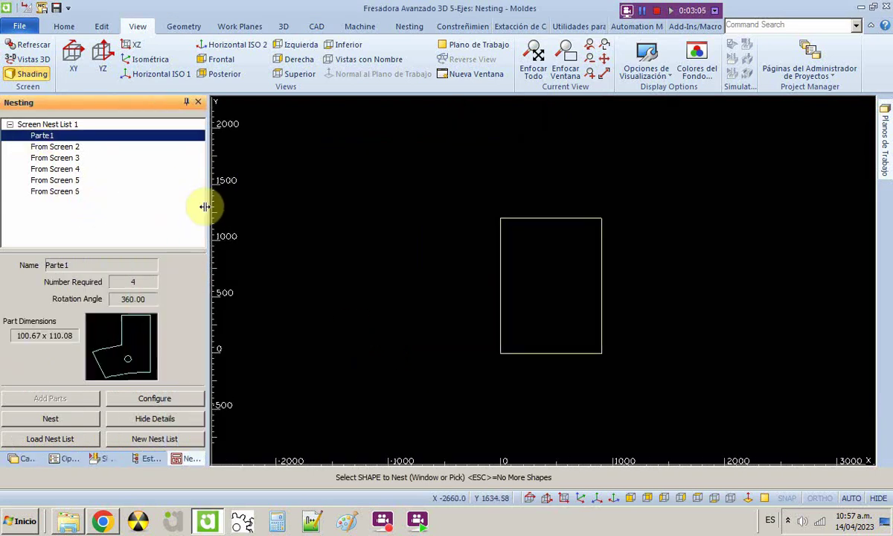
pyautogui.click(65, 148)
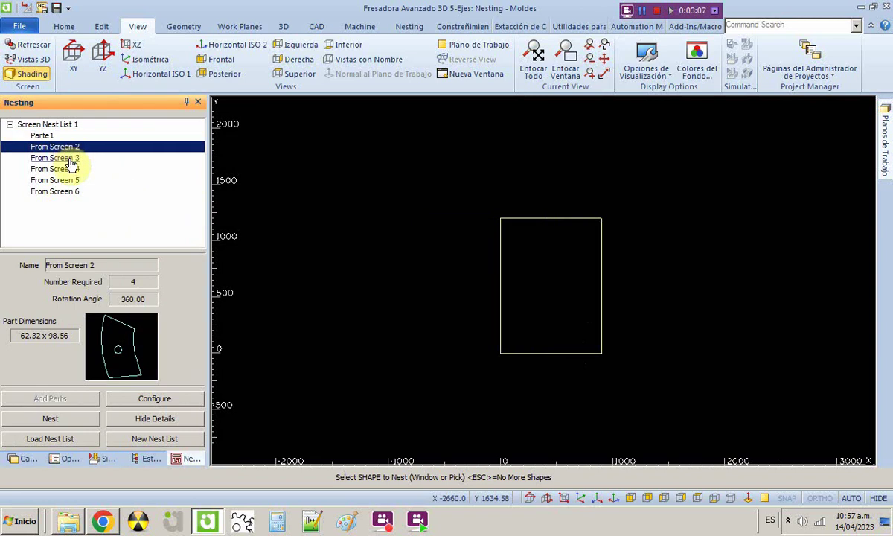
pyautogui.click(68, 159)
pyautogui.click(68, 170)
pyautogui.click(68, 181)
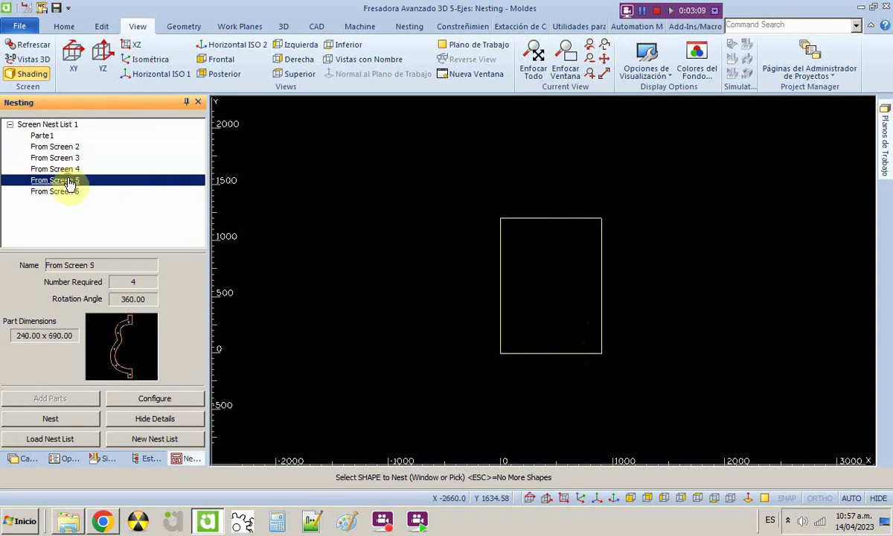
pyautogui.click(69, 192)
# - Review From Screen 5's part parameters unchanged, then show Screen Nest List 1's settings
pyautogui.click(67, 182)
pyautogui.rightClick(67, 182)
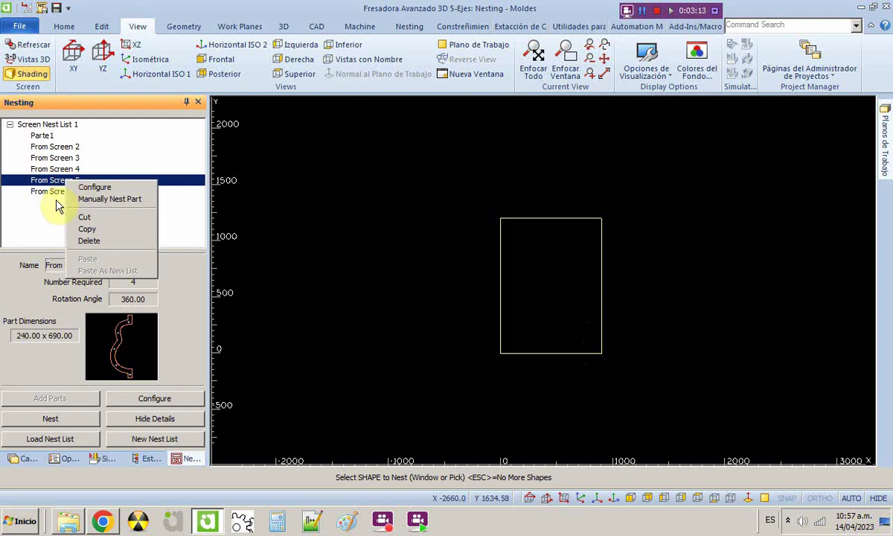
pyautogui.click(89, 187)
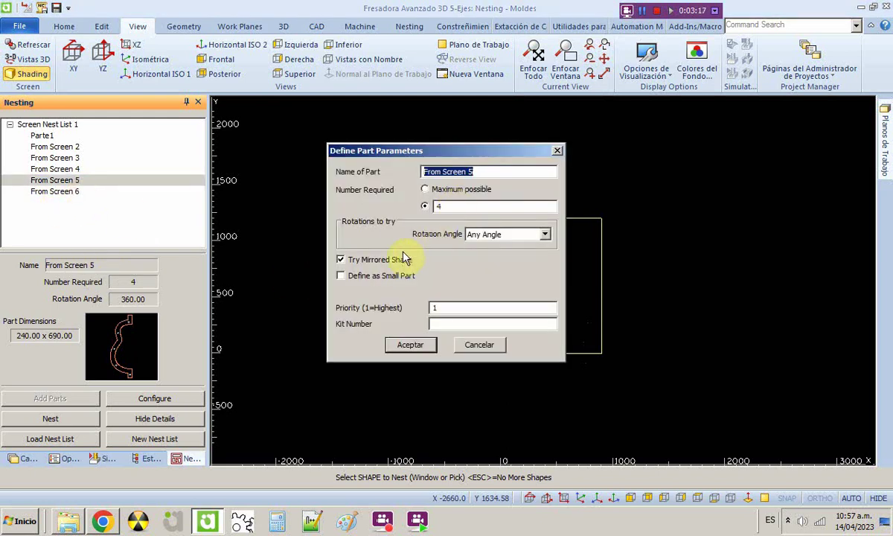
pyautogui.click(408, 347)
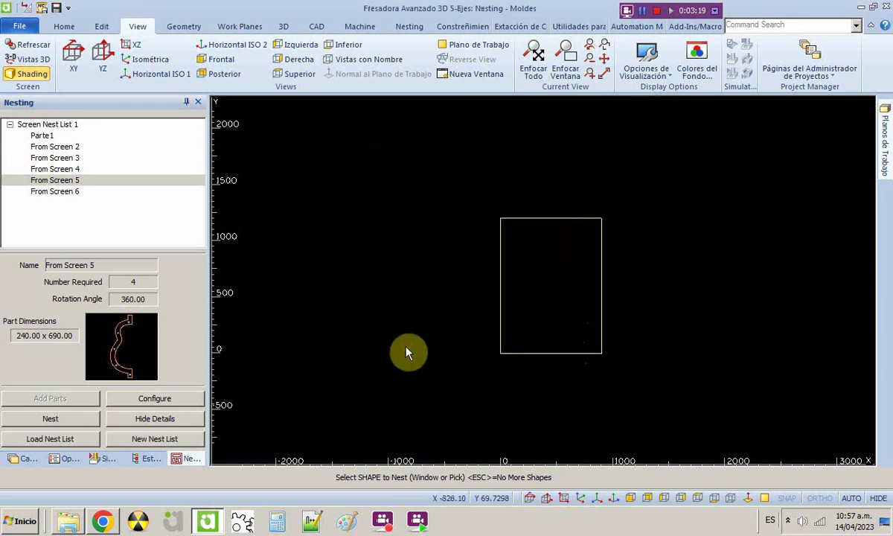
pyautogui.click(52, 126)
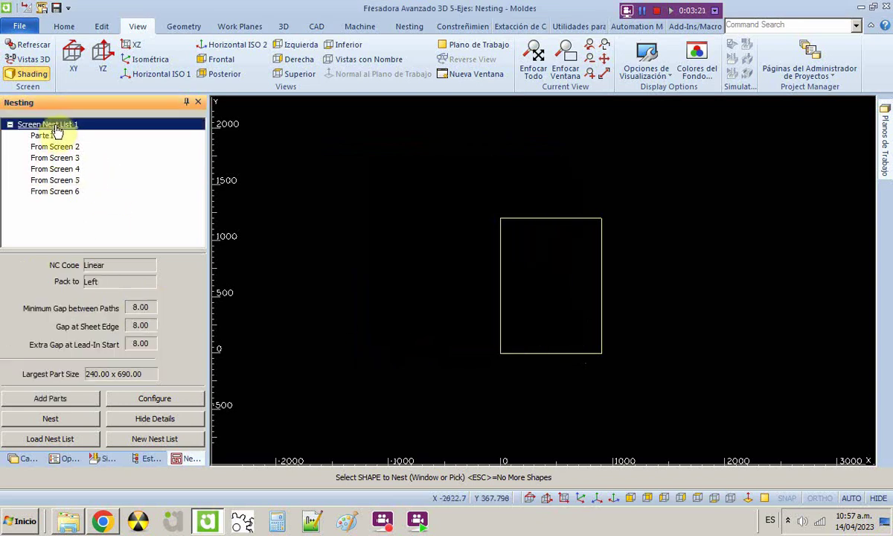
# - In the nest list's parameters, set Minimum Gap between Paths to 10 and name it 'MoldeTorres'
pyautogui.rightClick(55, 127)
pyautogui.click(64, 169)
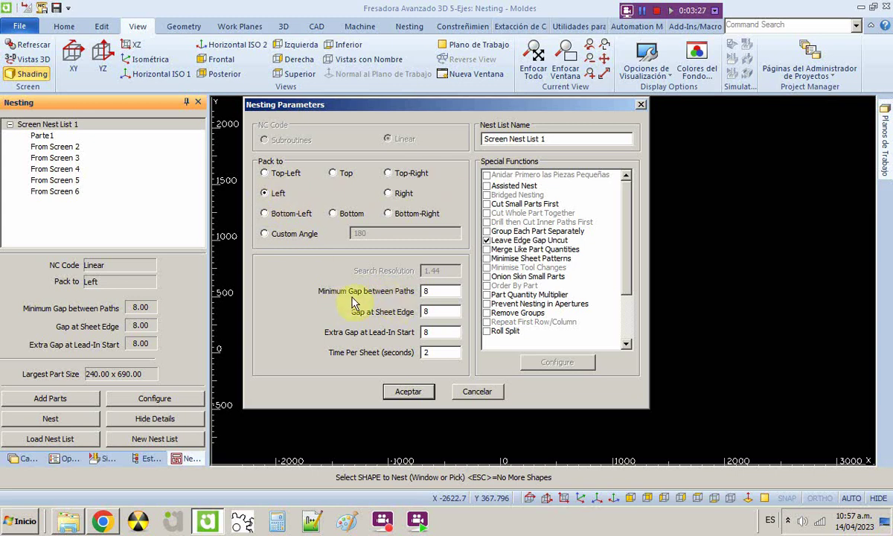
pyautogui.doubleClick(439, 291)
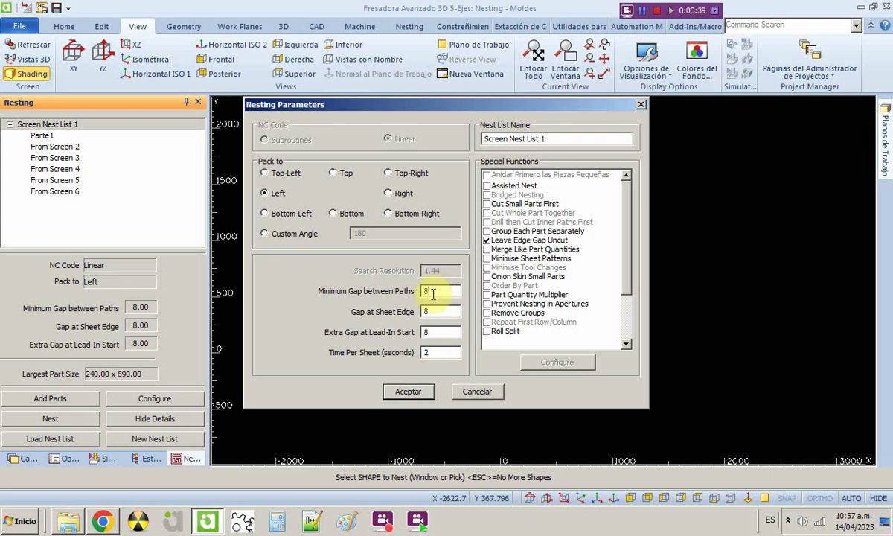
pyautogui.doubleClick(439, 291)
pyautogui.write('10')
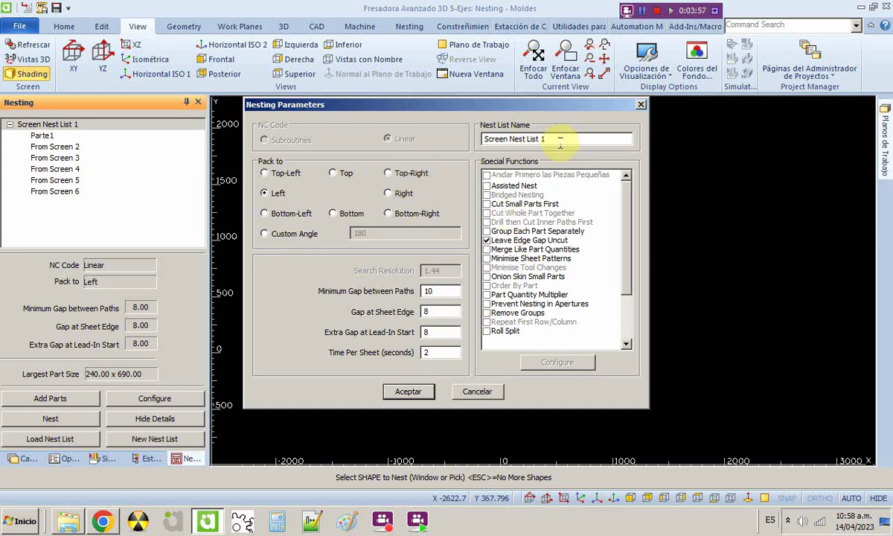
pyautogui.moveTo(559, 139); pyautogui.dragTo(479, 140)
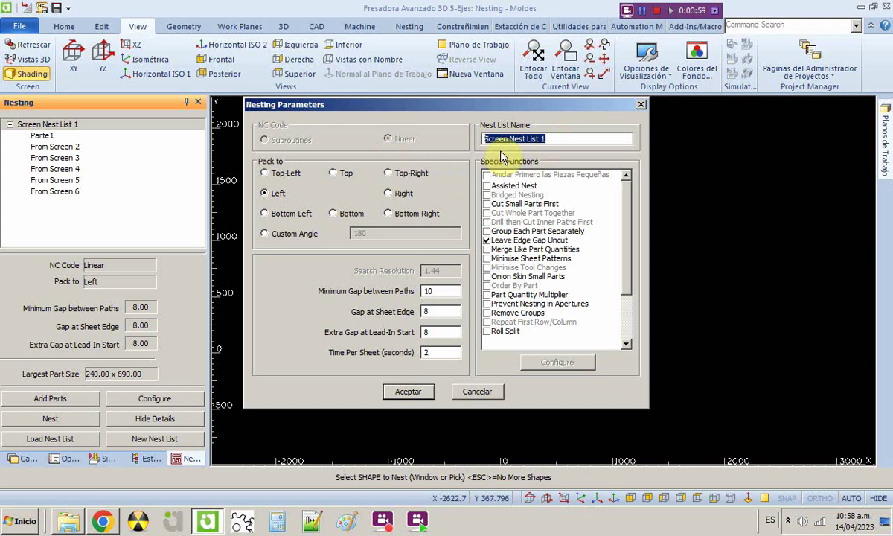
pyautogui.write('Molde')
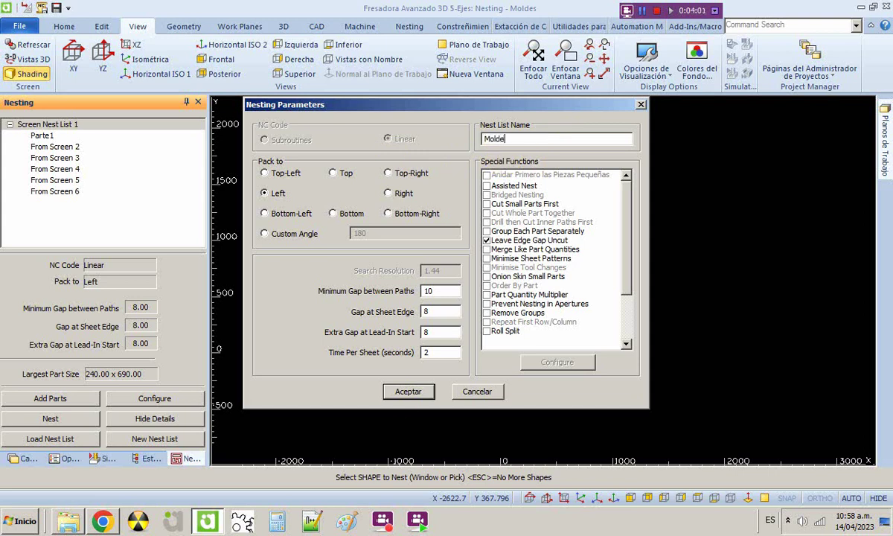
pyautogui.click(400, 394)
pyautogui.write('Torres')
pyautogui.click(408, 395)
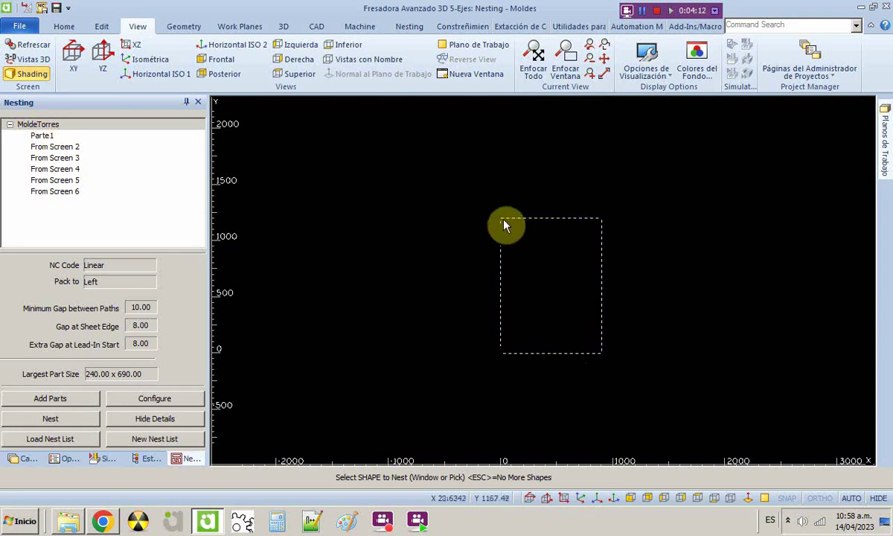
# - Nest the MoldeTorres list into the rectangle as sheet A1, accepting sheet and nesting parameters
pyautogui.rightClick(46, 125)
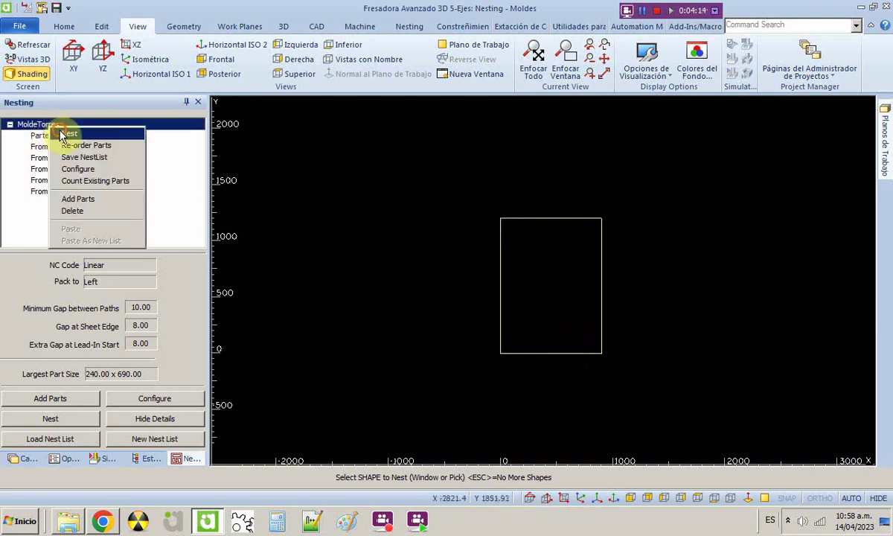
pyautogui.click(60, 132)
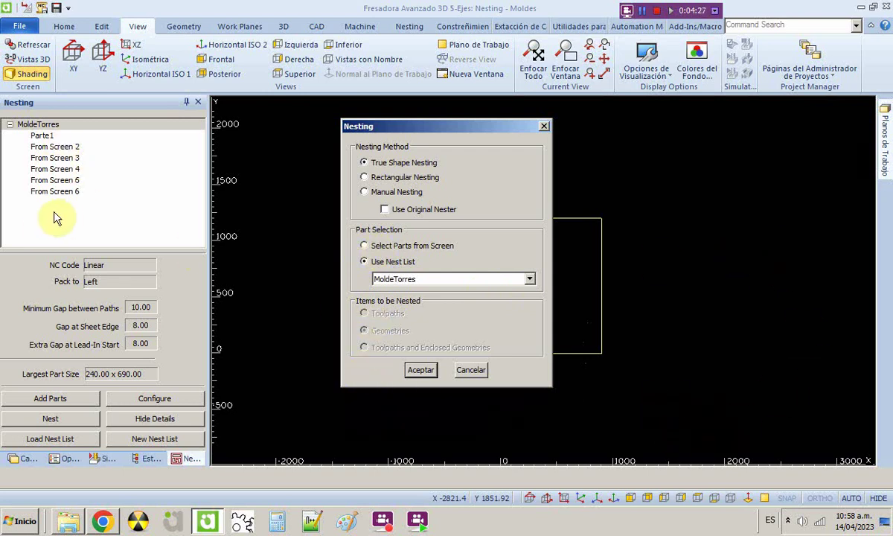
pyautogui.click(419, 370)
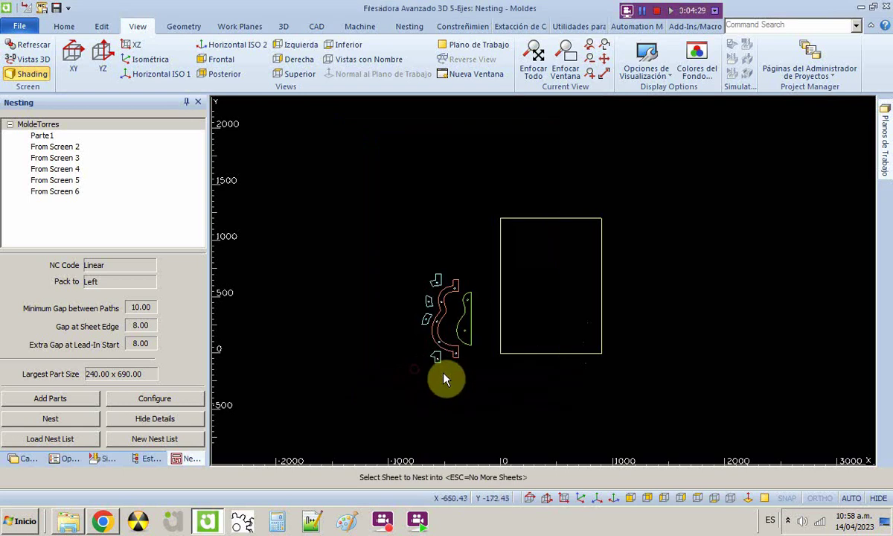
pyautogui.click(545, 355)
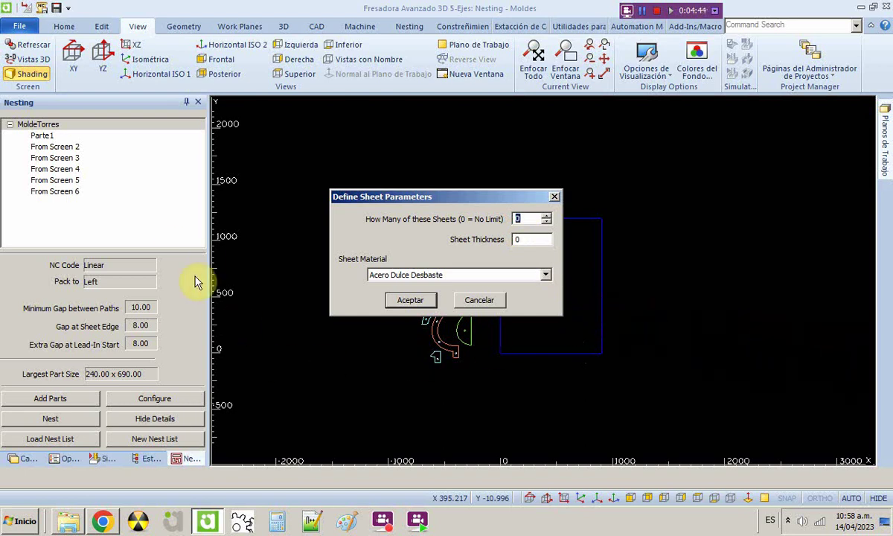
pyautogui.click(531, 239)
pyautogui.click(410, 300)
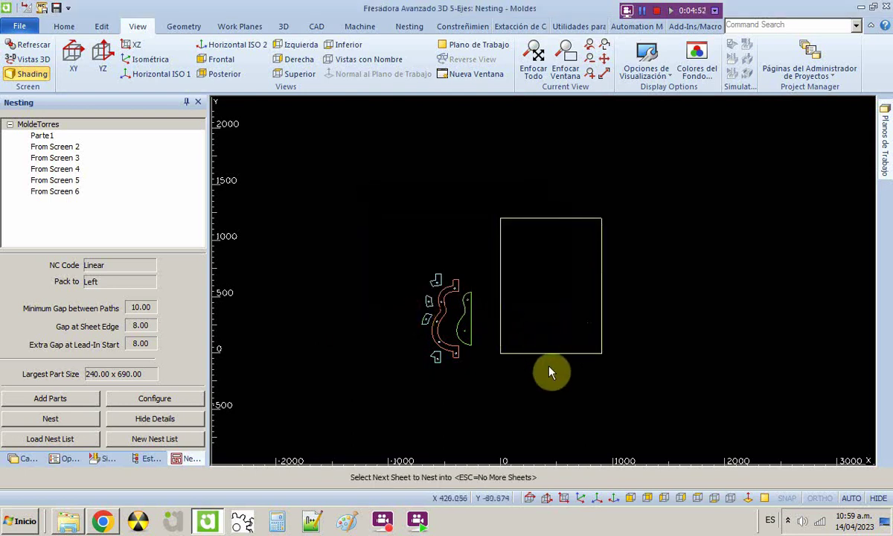
pyautogui.press('Escape')
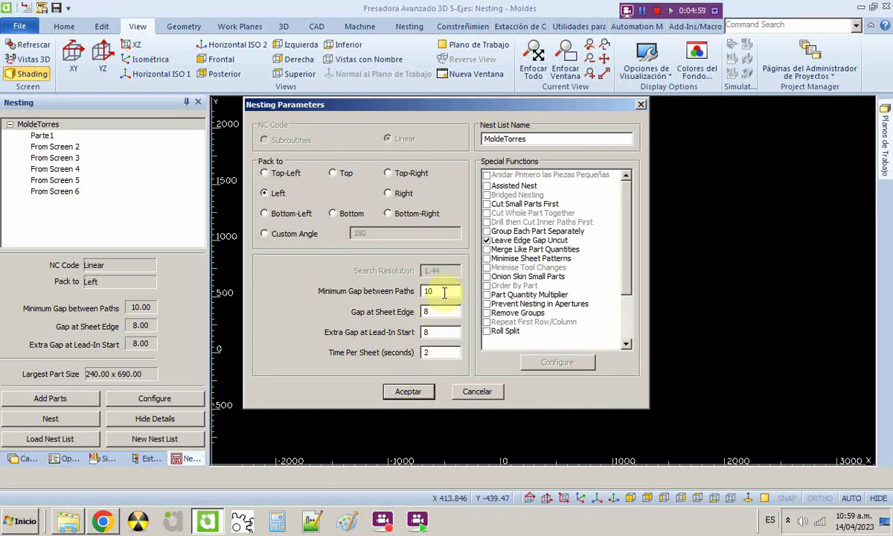
pyautogui.click(414, 400)
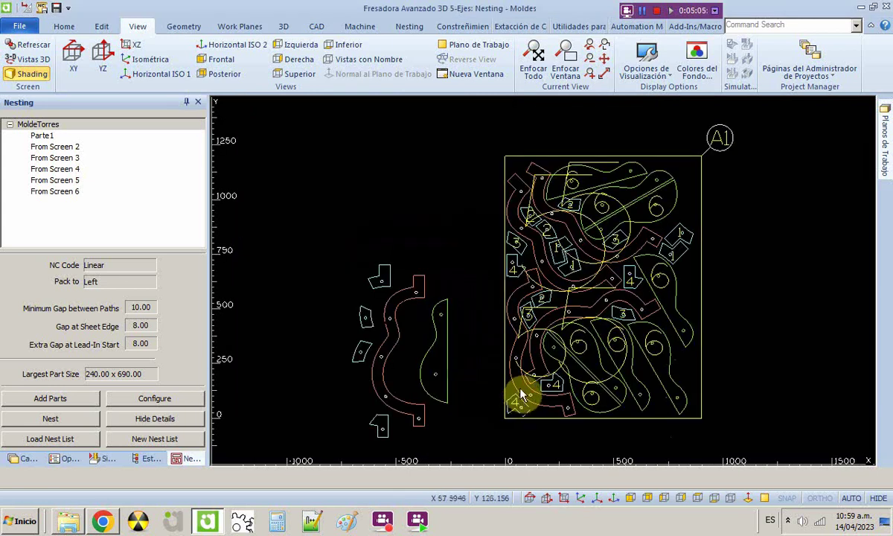
# - Zoom around the nested sheet and switch the left panel to the Capas layers tree
pyautogui.scroll(-2, 464, 325)
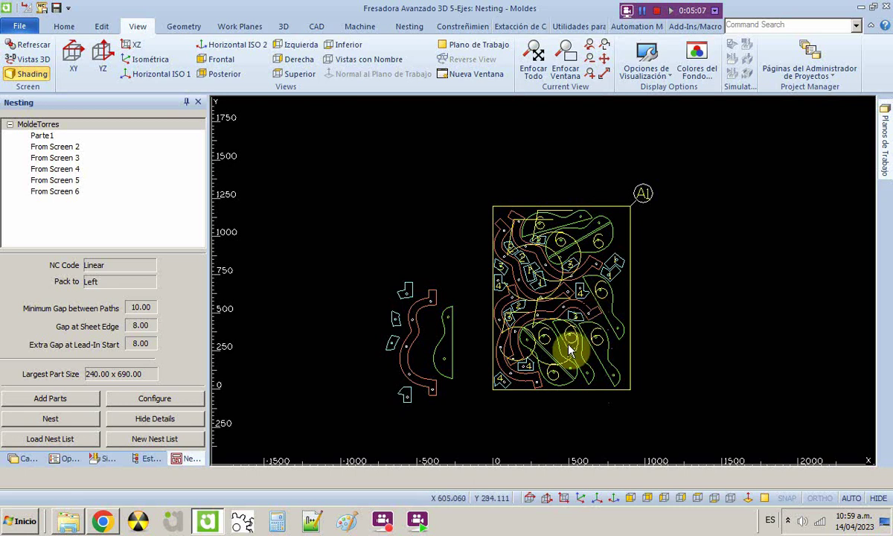
pyautogui.scroll(2, 574, 348)
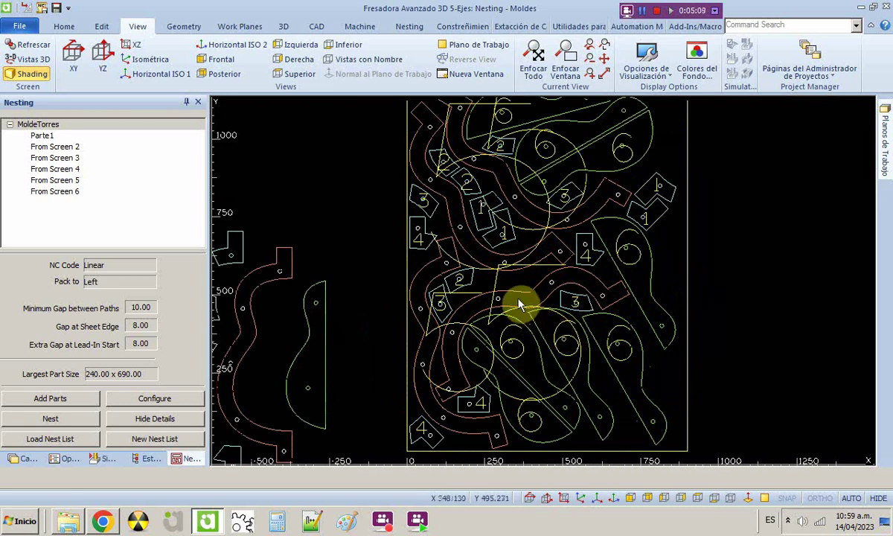
pyautogui.scroll(-2, 484, 290)
pyautogui.scroll(-2, 521, 304)
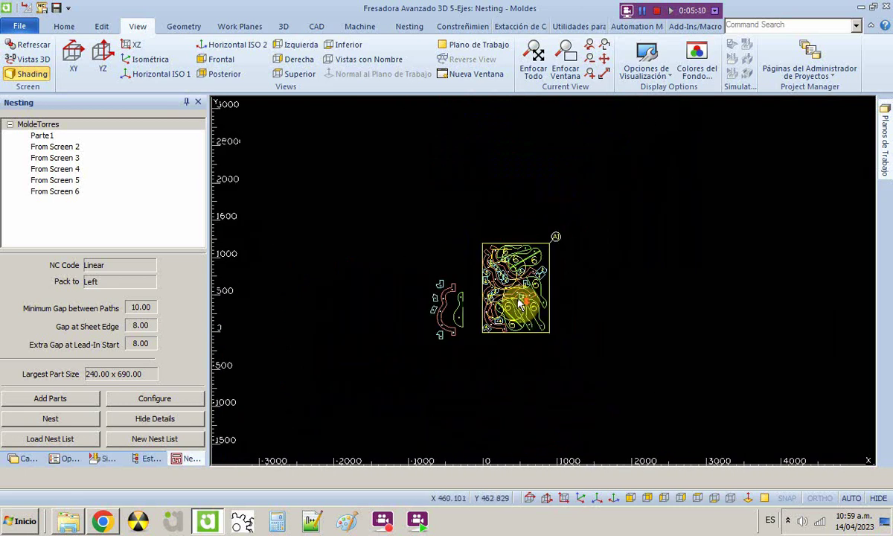
pyautogui.scroll(1, 521, 304)
pyautogui.scroll(1, 536, 299)
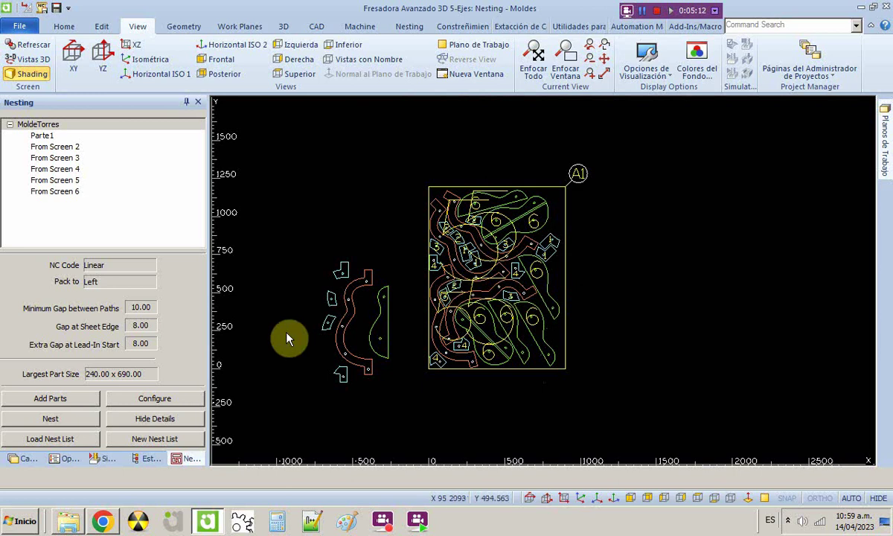
pyautogui.click(24, 458)
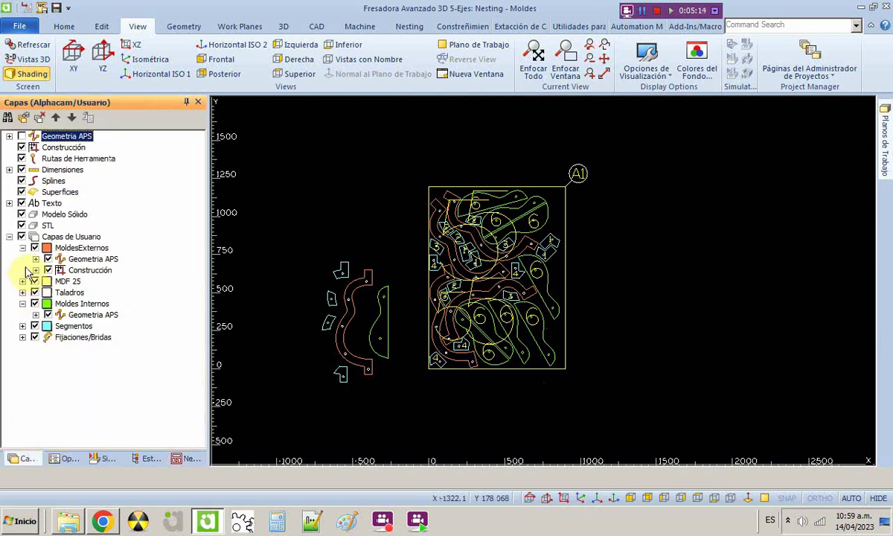
# - Hide the Dimensiones and Texto layers and zoom in on the nested sheet
pyautogui.click(21, 170)
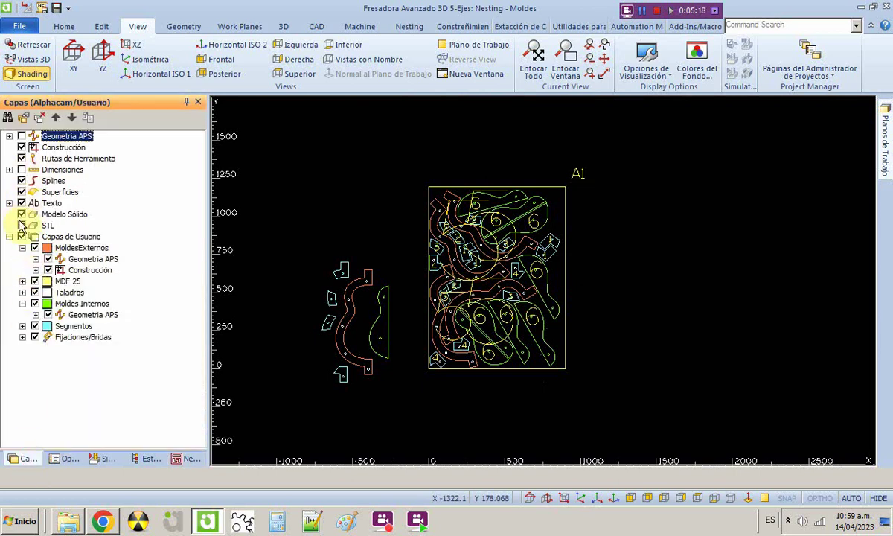
pyautogui.click(21, 203)
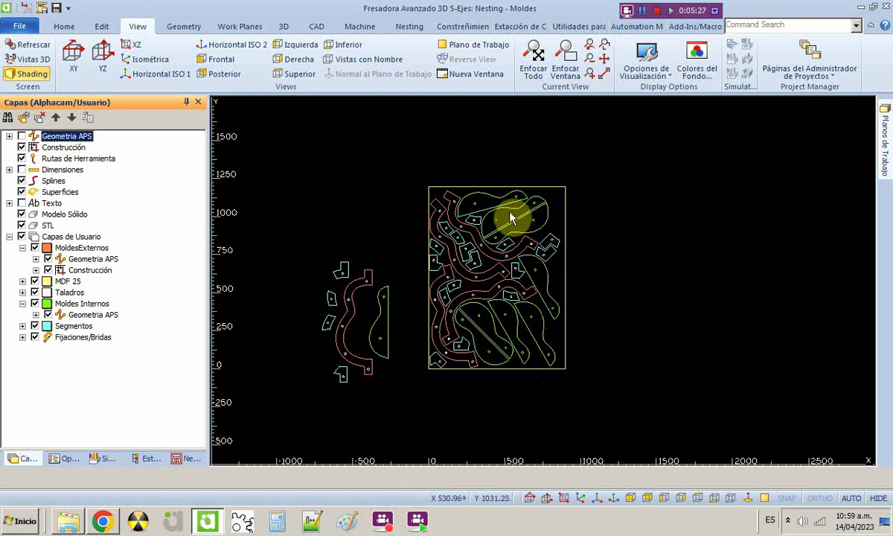
pyautogui.scroll(2, 485, 261)
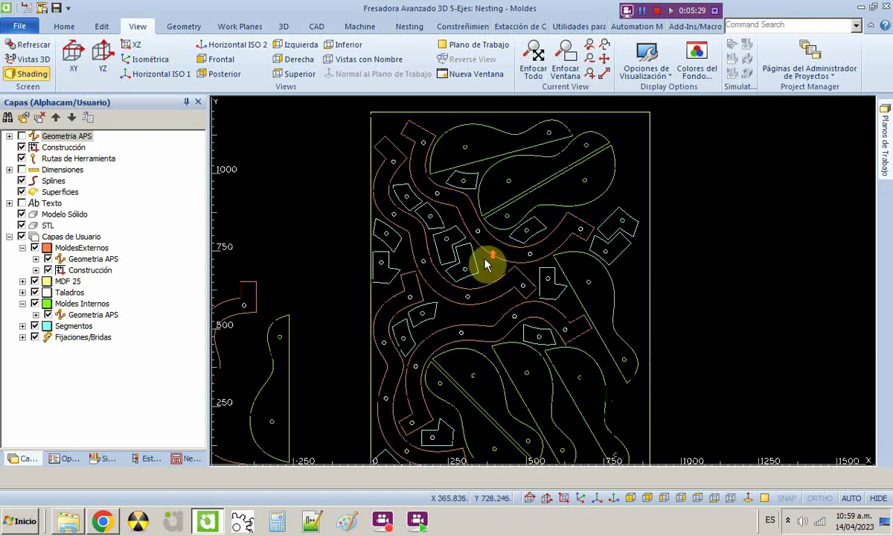
pyautogui.scroll(4, 406, 211)
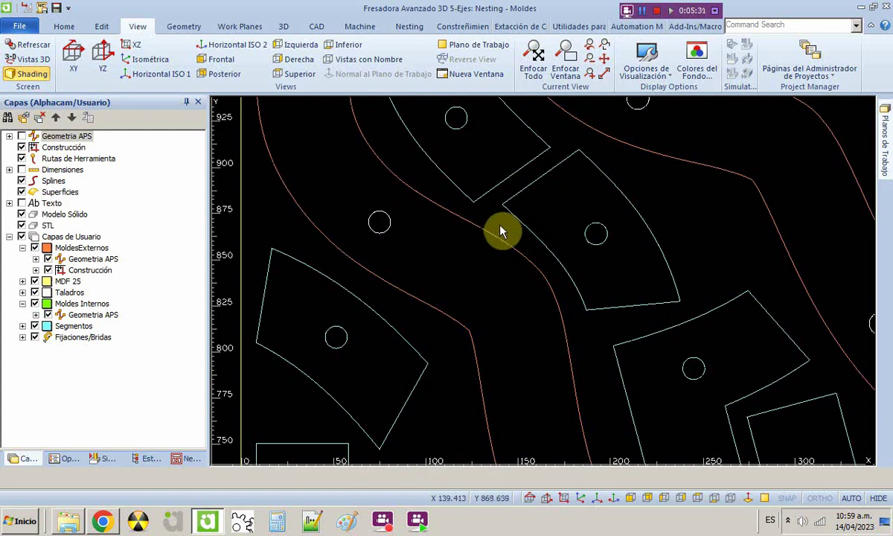
pyautogui.click(400, 27)
# - Pick a flat end mill from Metrica > Plana 2 Flautas End Cutting HSS in the tool library
pyautogui.click(360, 27)
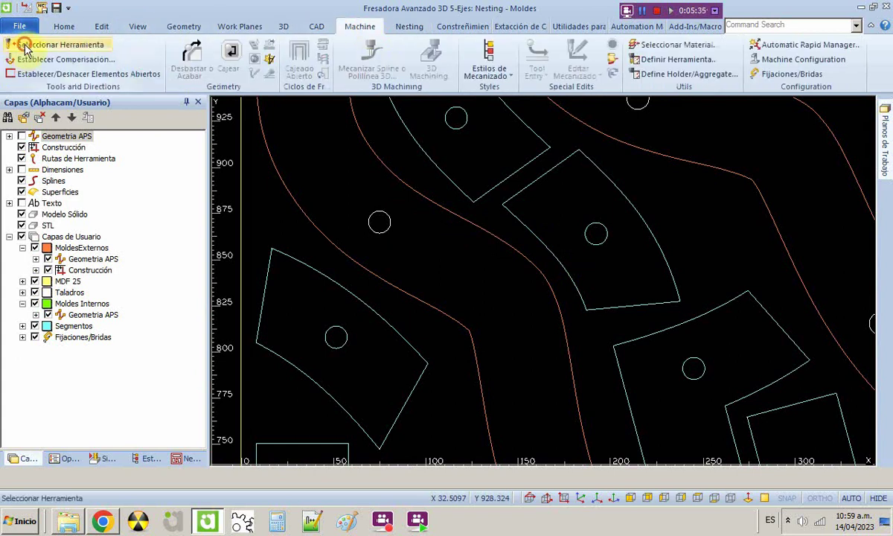
pyautogui.click(26, 45)
pyautogui.click(72, 149)
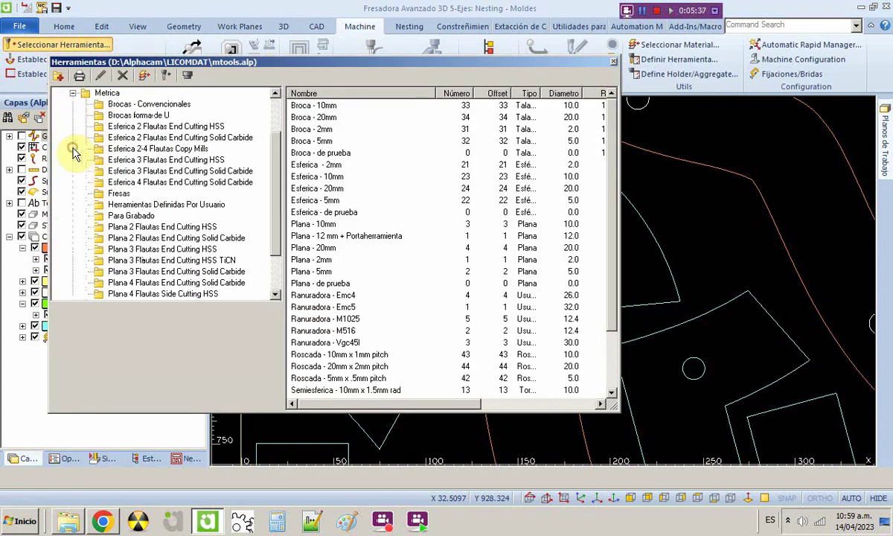
pyautogui.click(142, 227)
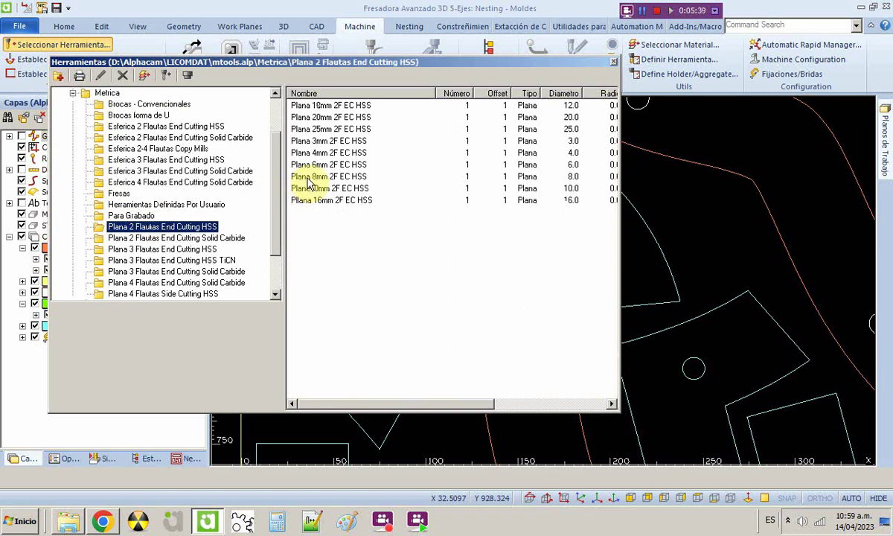
pyautogui.doubleClick(311, 186)
pyautogui.scroll(3, 573, 282)
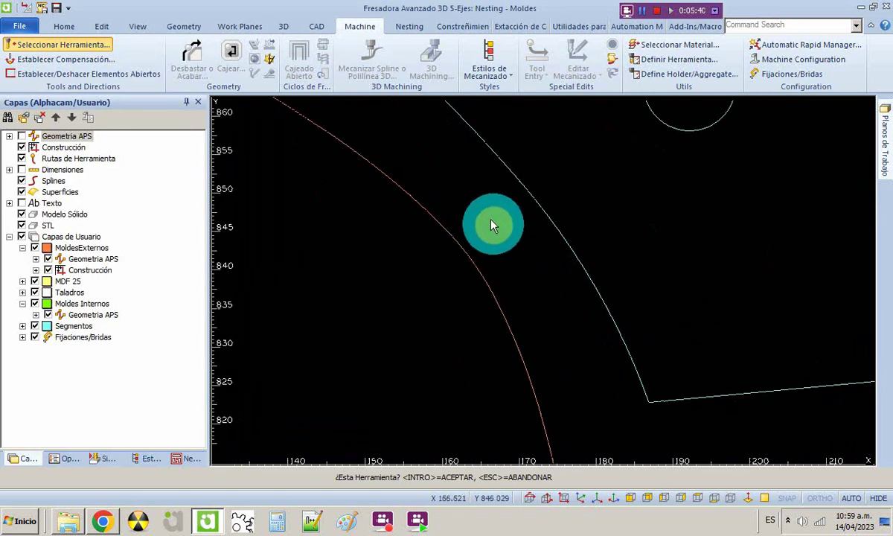
pyautogui.scroll(-3, 484, 215)
pyautogui.scroll(-3, 485, 168)
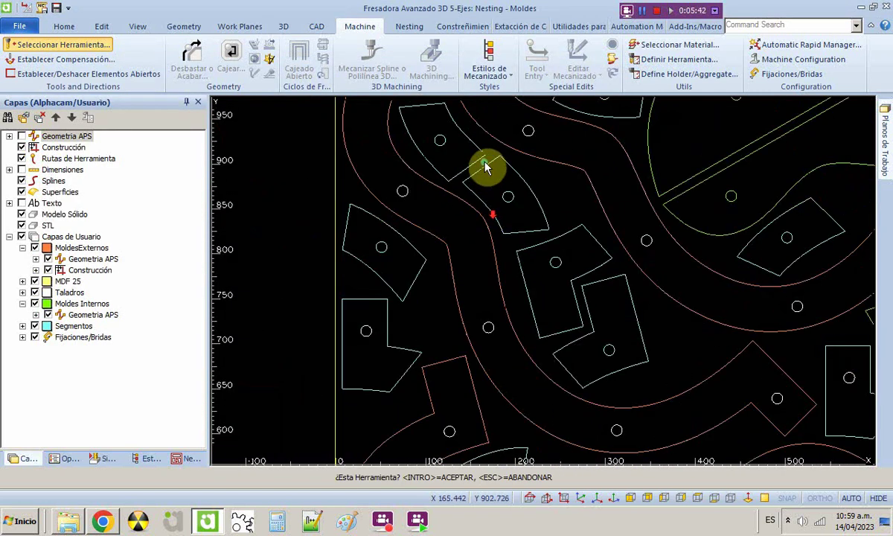
pyautogui.scroll(5, 484, 166)
pyautogui.scroll(-3, 480, 170)
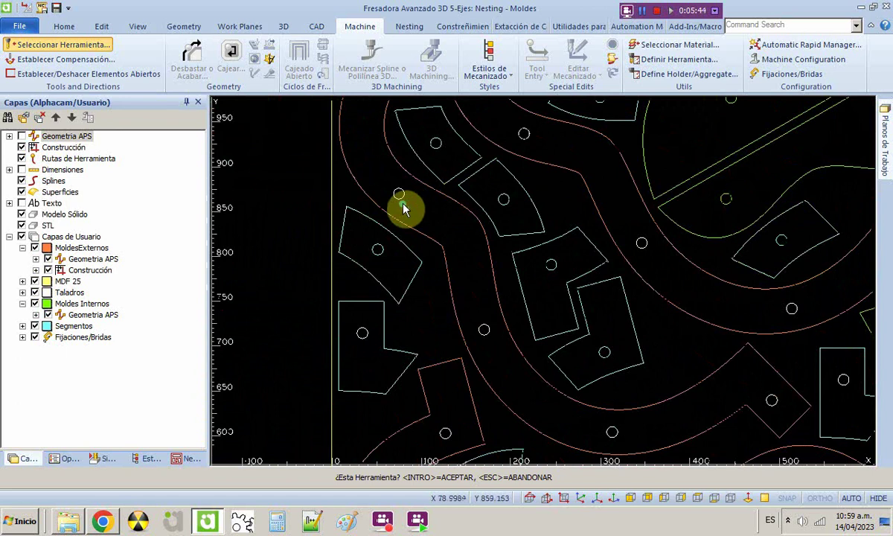
pyautogui.scroll(-3, 399, 206)
pyautogui.scroll(-3, 398, 220)
pyautogui.scroll(3, 403, 253)
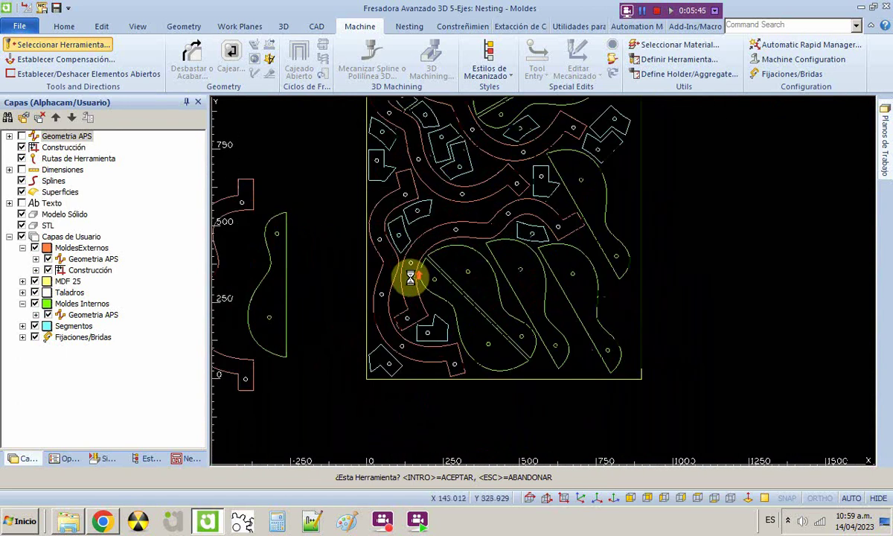
pyautogui.scroll(-3, 458, 324)
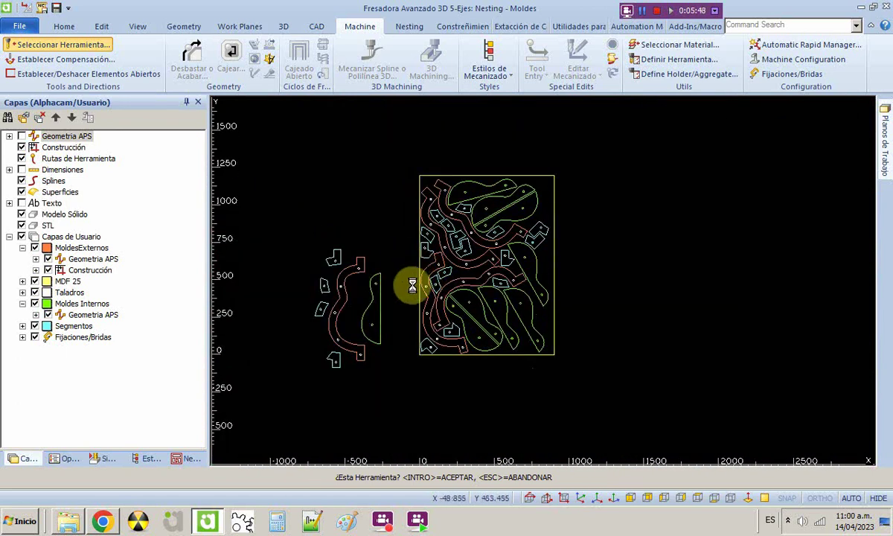
pyautogui.scroll(2, 388, 295)
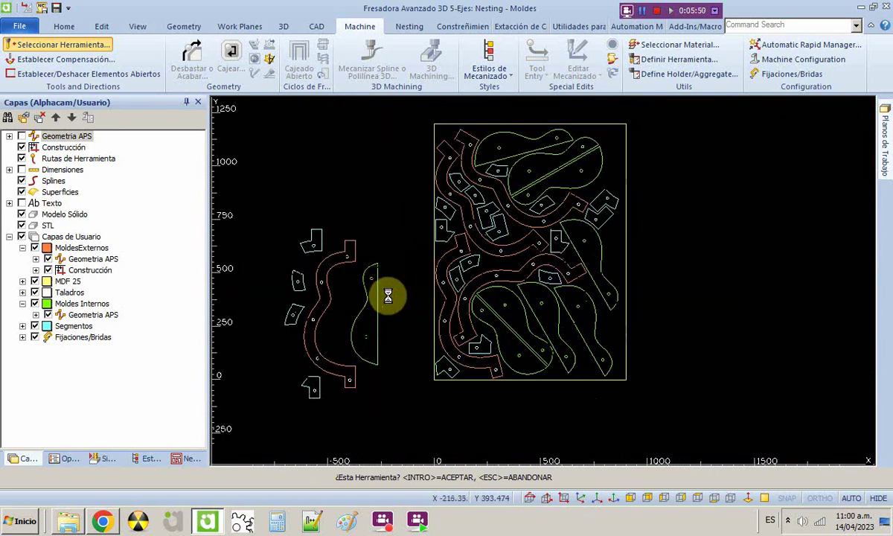